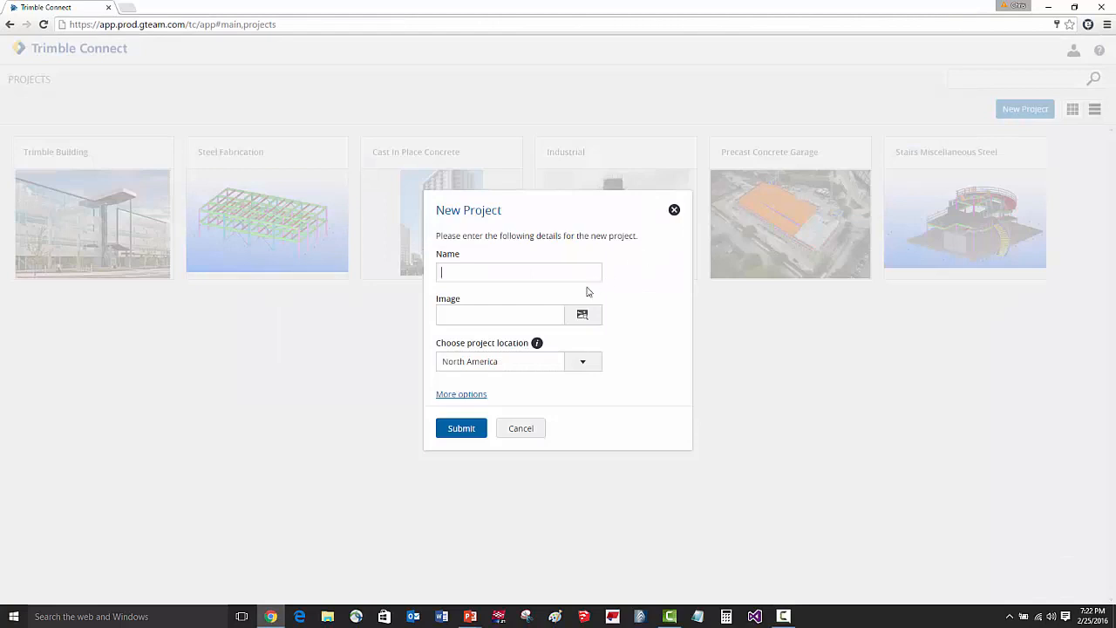
pyautogui.click(574, 361)
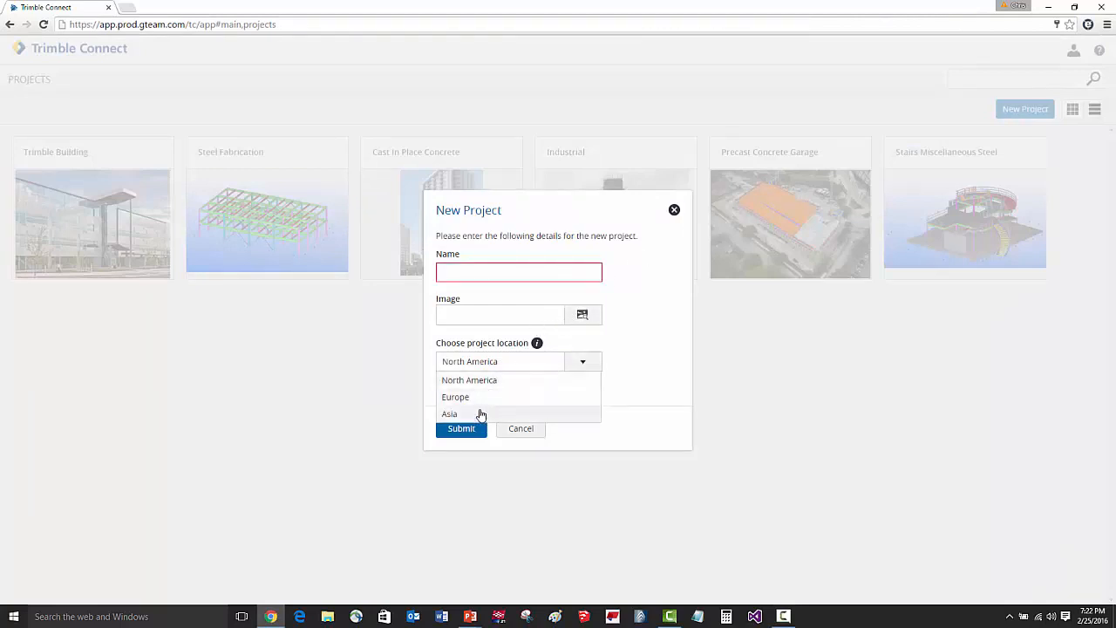
pyautogui.click(584, 365)
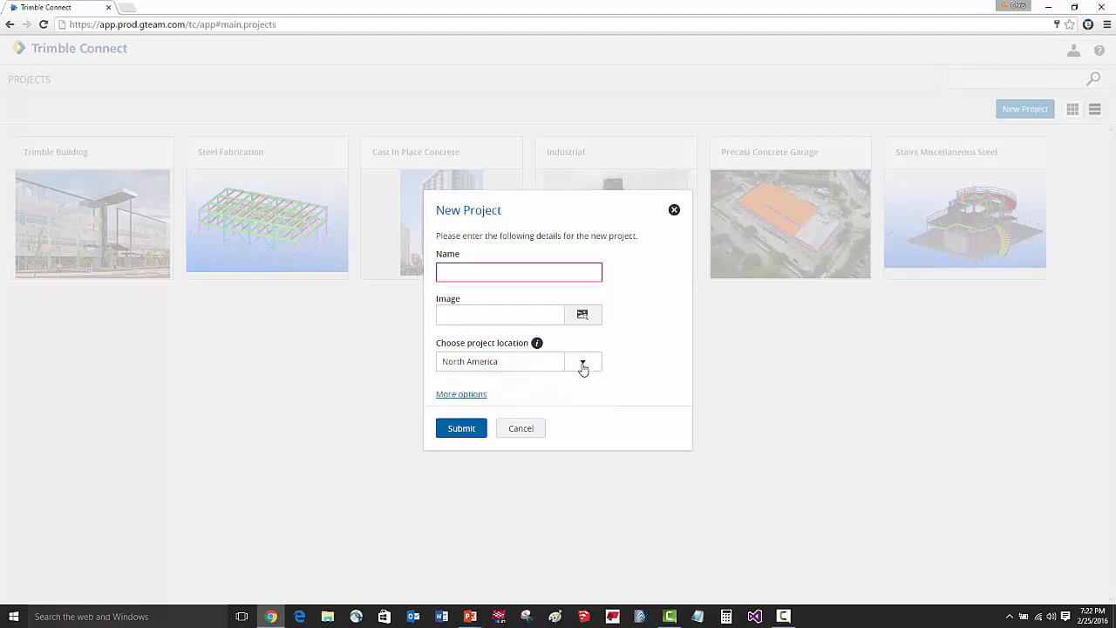
pyautogui.click(534, 431)
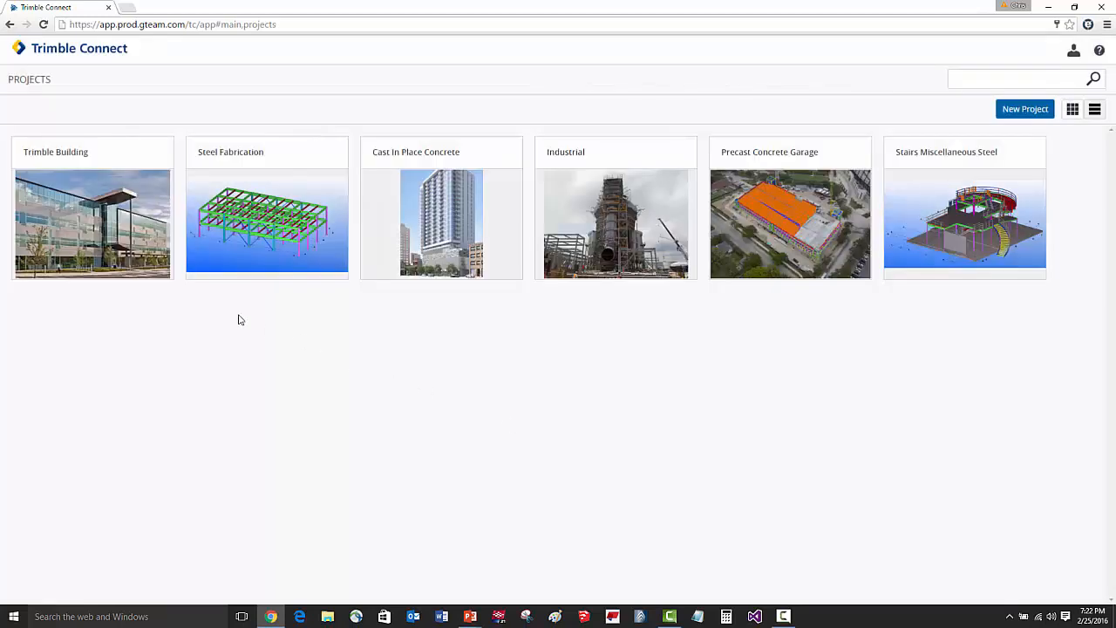
# Open the Trimble Building project and go into its 01 Architectural folder.
pyautogui.click(115, 164)
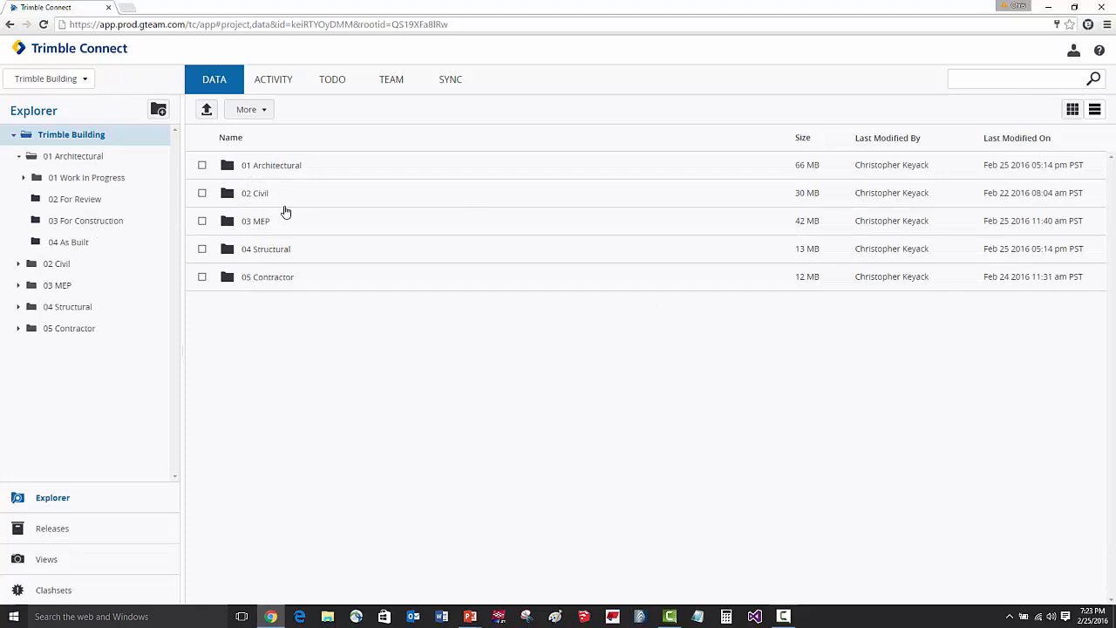
pyautogui.click(292, 168)
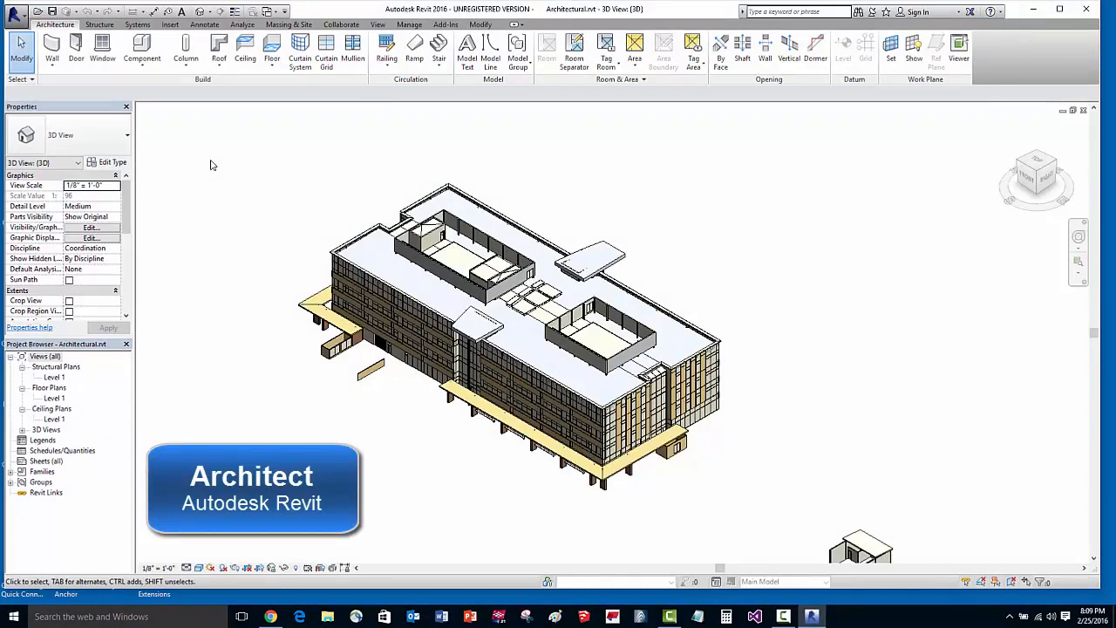
# In Revit, upload the architectural model through the Trimble Connect uploader to Trimble Building's 01 Architectural / 01 Work In Progress folder.
pyautogui.click(445, 23)
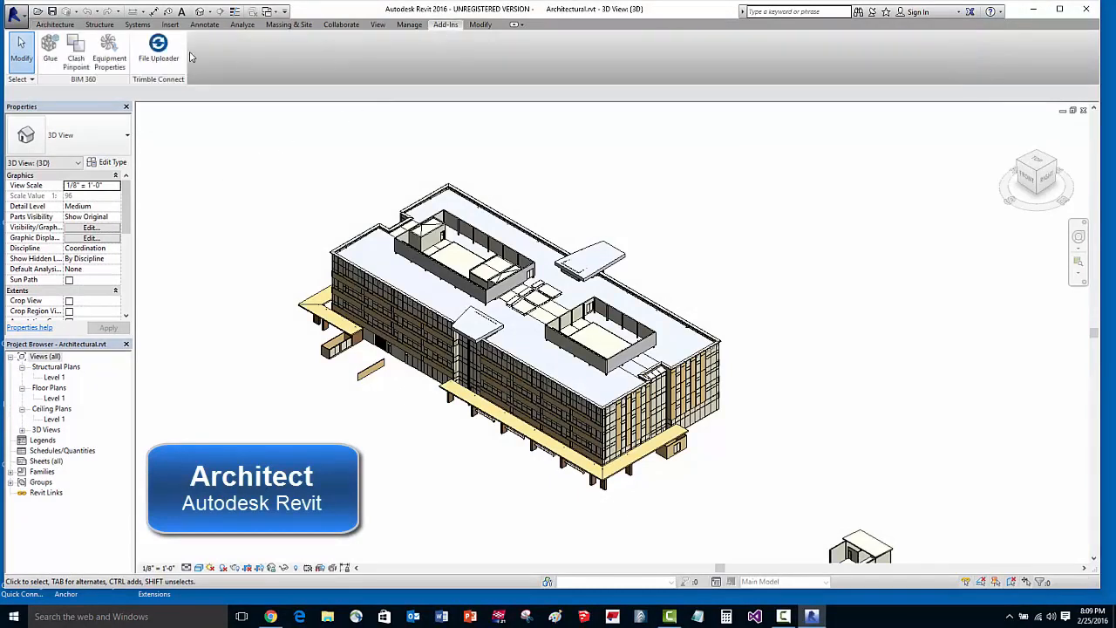
pyautogui.click(157, 54)
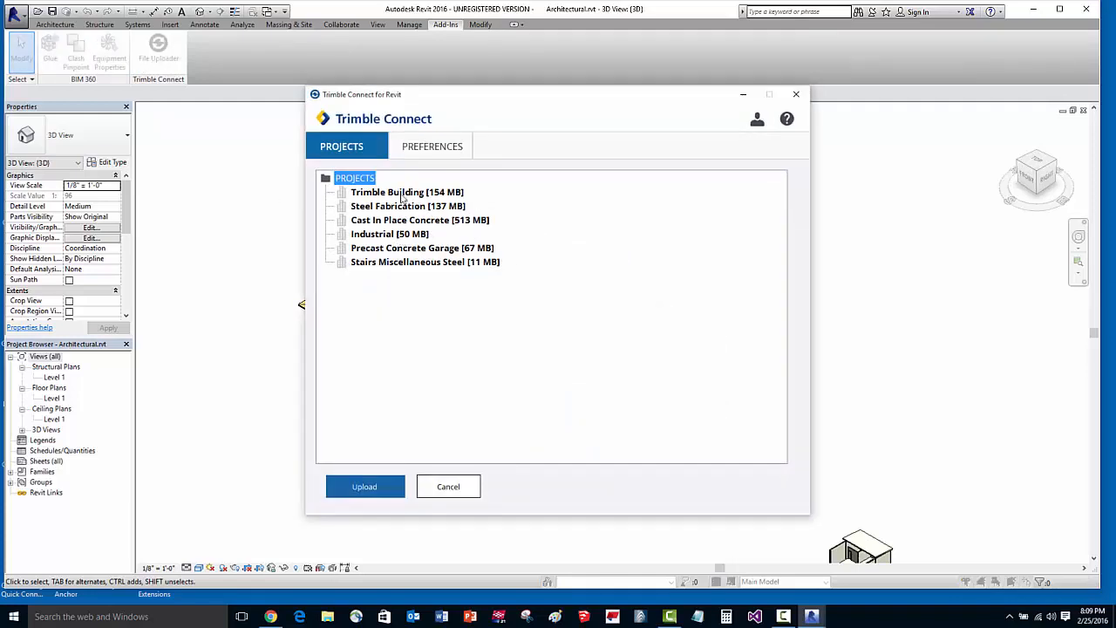
pyautogui.doubleClick(402, 193)
pyautogui.doubleClick(401, 206)
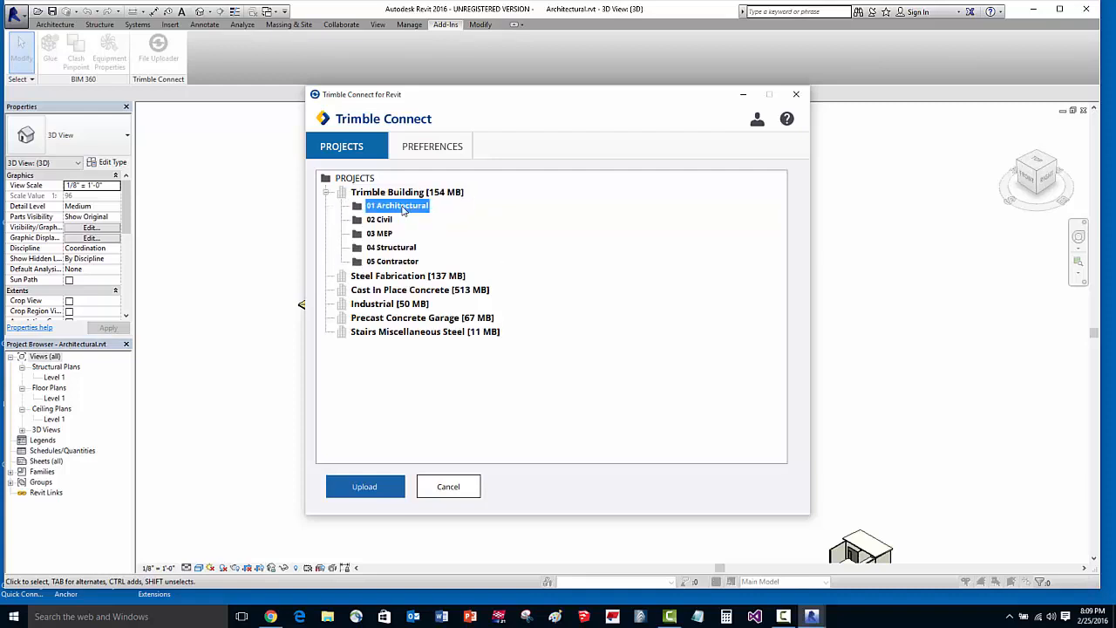
pyautogui.click(406, 220)
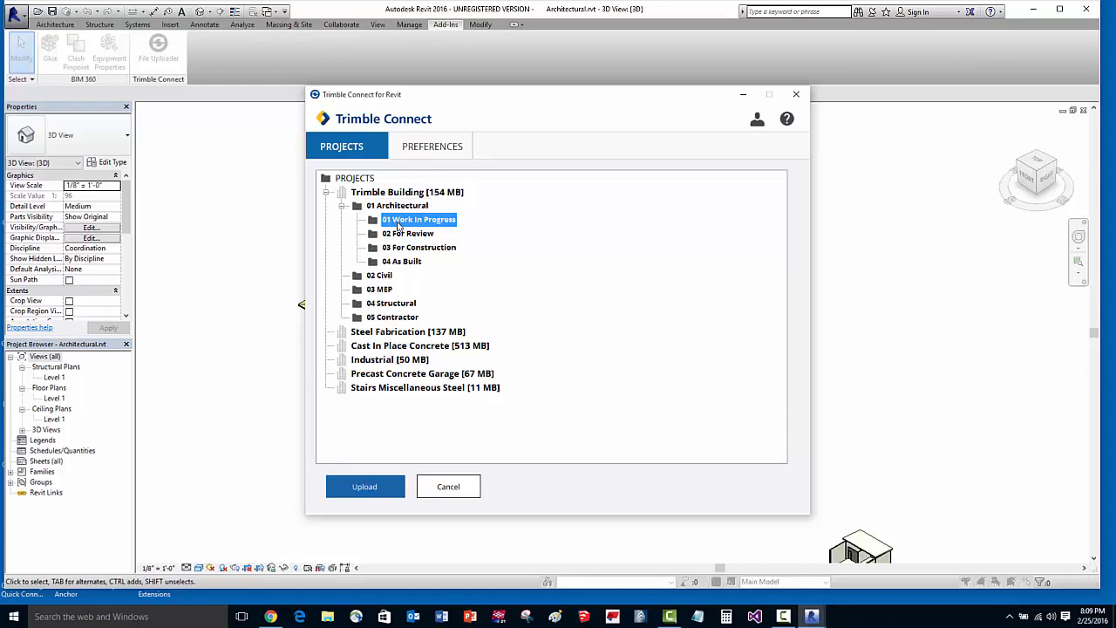
pyautogui.click(365, 488)
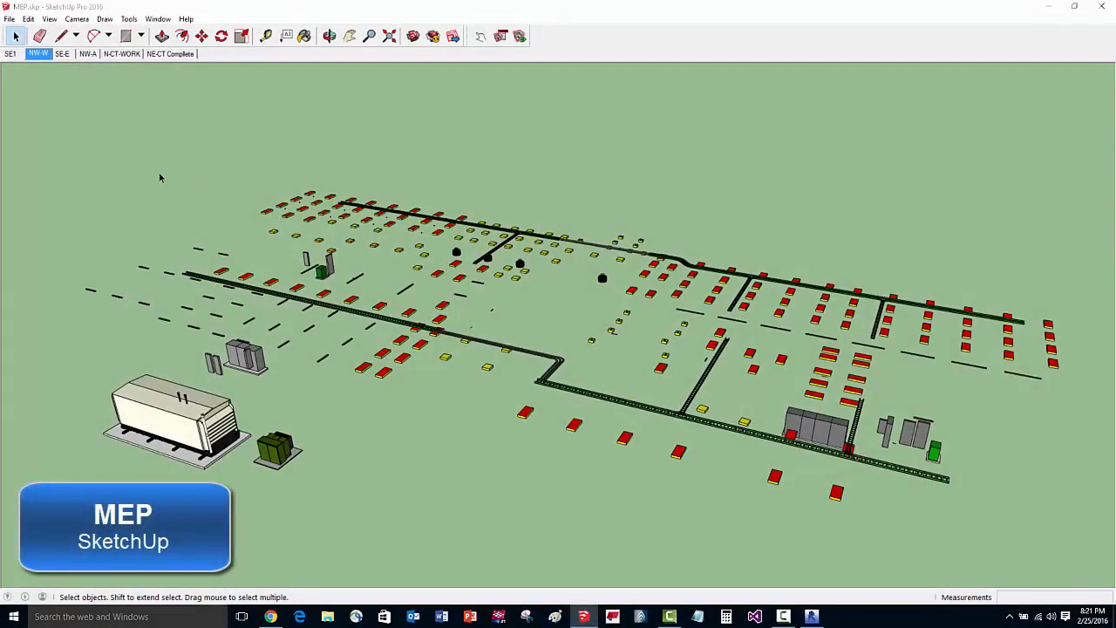
# In SketchUp, publish the model to Trimble Connect as MEP.skp in Trimble Building's 03 MEP / 01 Work In Progress folder.
pyautogui.click(8, 18)
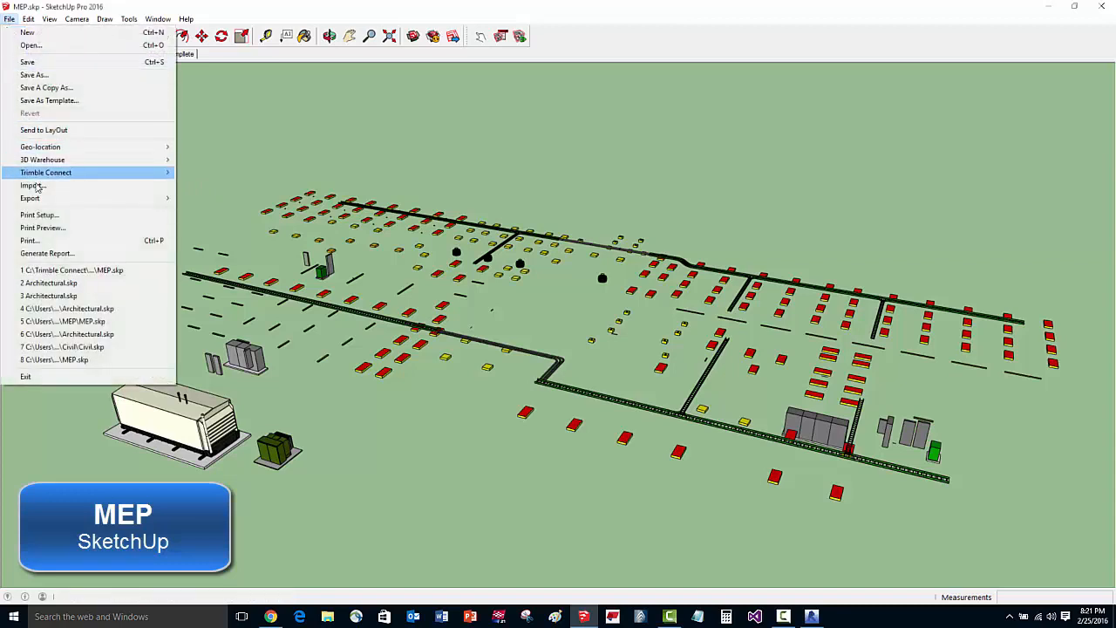
pyautogui.moveTo(92, 174)
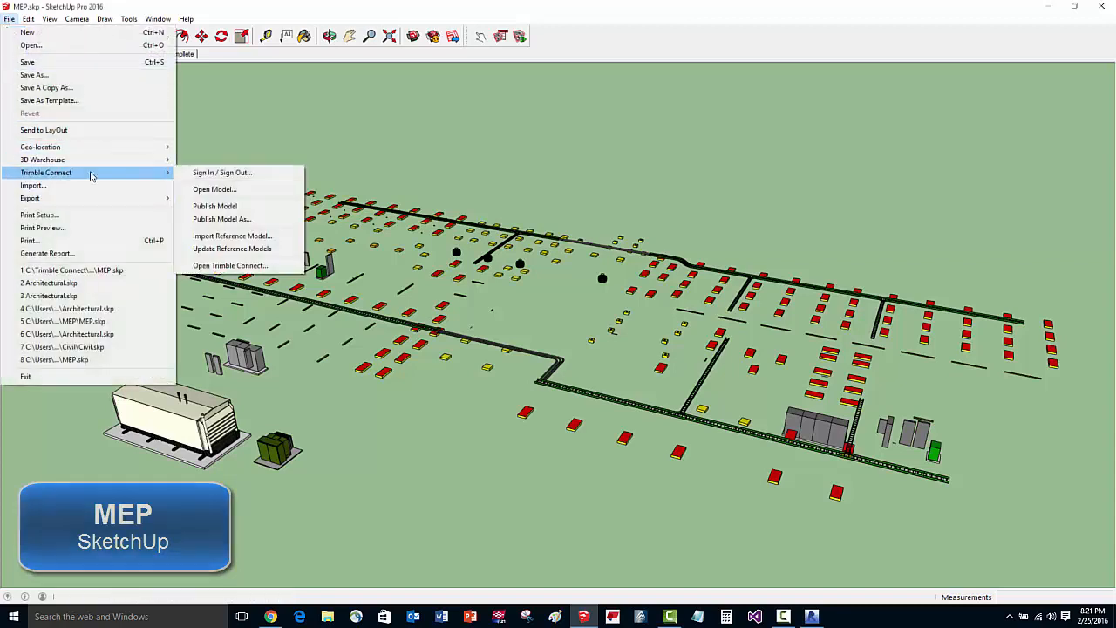
pyautogui.click(218, 222)
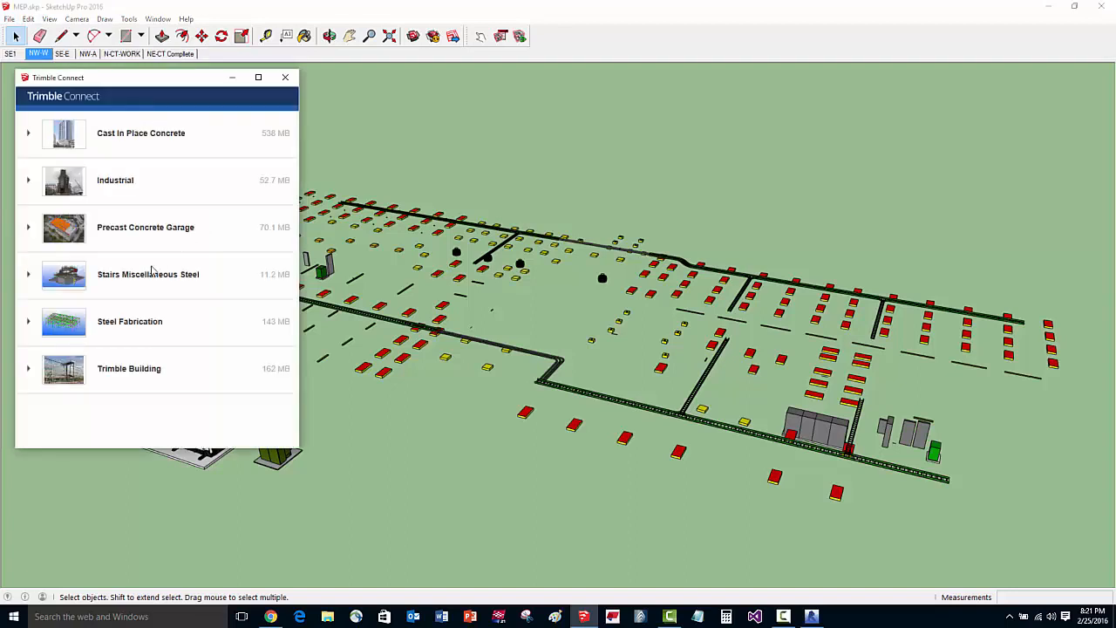
pyautogui.click(111, 373)
pyautogui.scroll(-3, 122, 358)
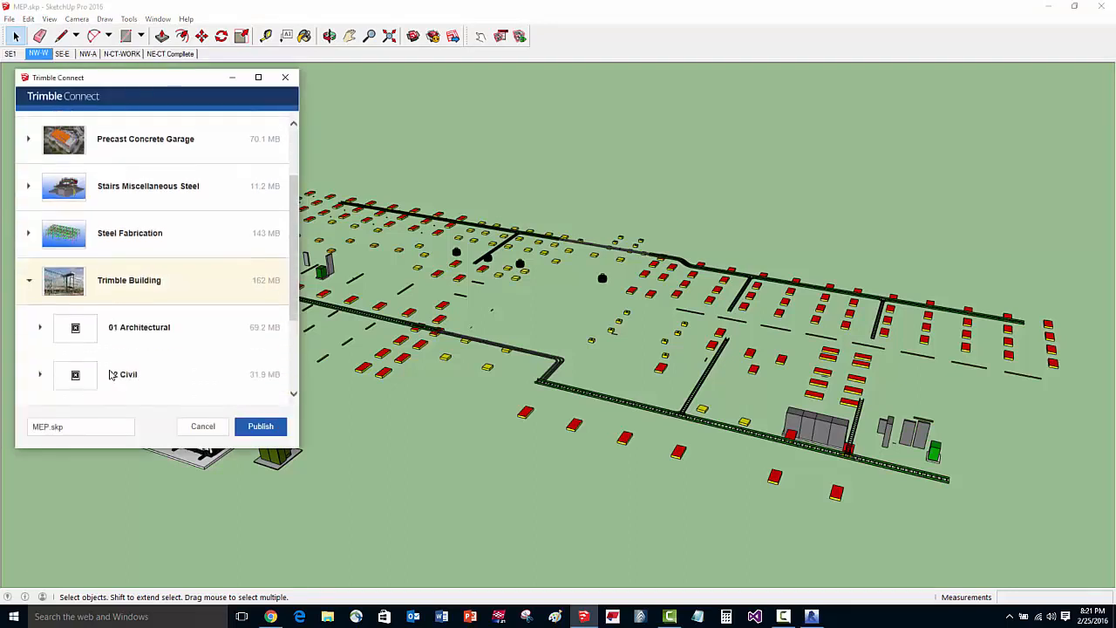
pyautogui.click(124, 346)
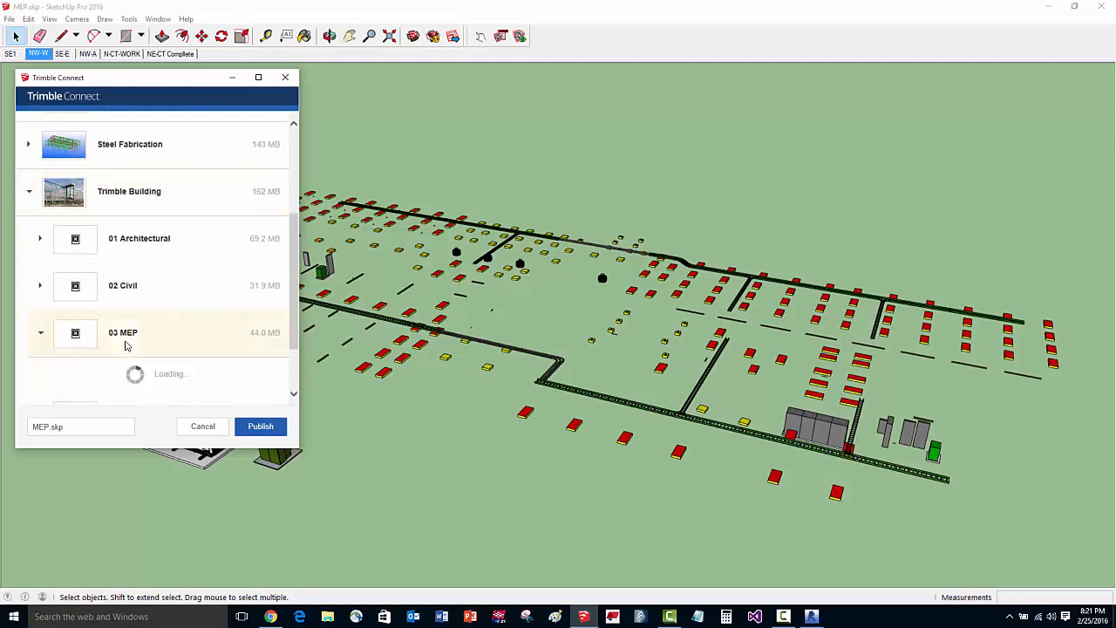
pyautogui.scroll(-2, 151, 301)
pyautogui.click(151, 295)
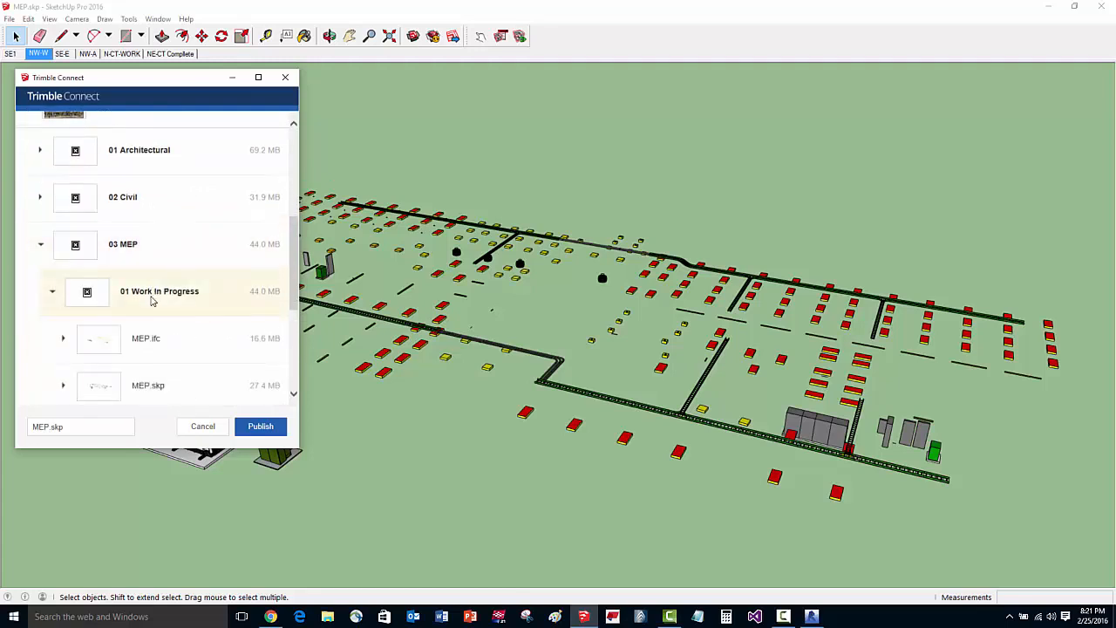
pyautogui.scroll(-1, 150, 306)
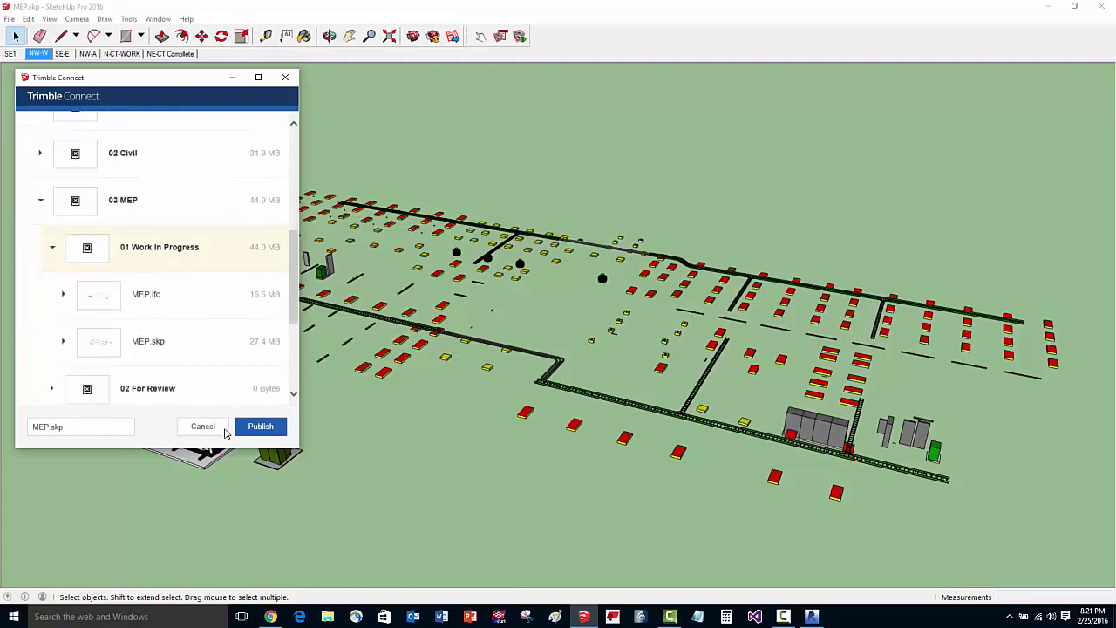
pyautogui.click(251, 429)
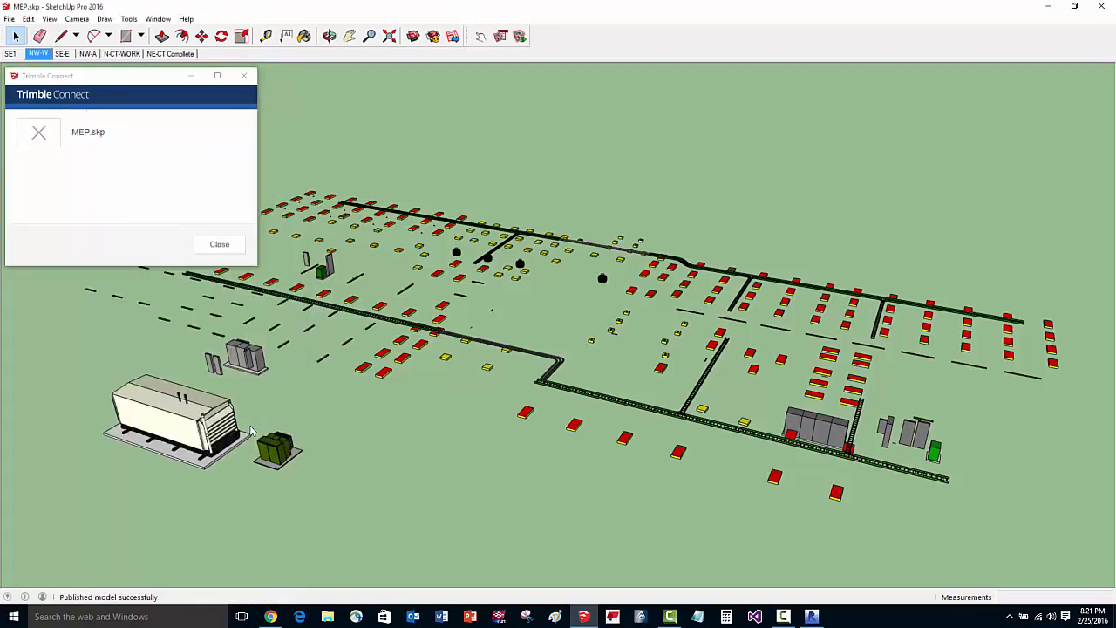
pyautogui.click(222, 246)
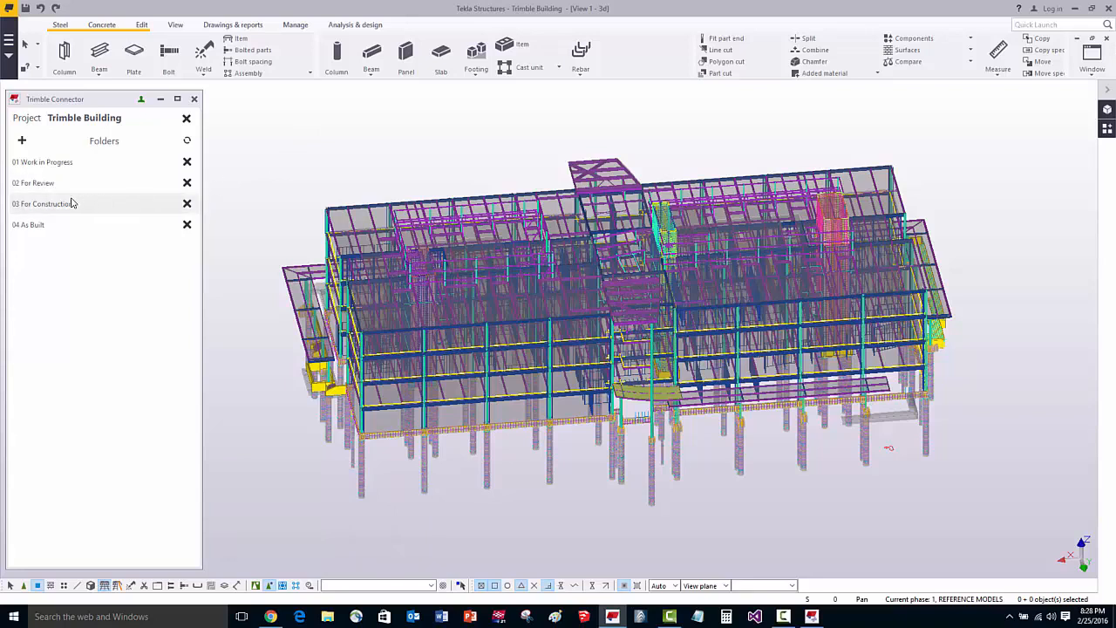
# In Tekla Structures, add the project's 03 MEP / 01 Work In Progress folder to the Trimble Connector and open it.
pyautogui.click(22, 140)
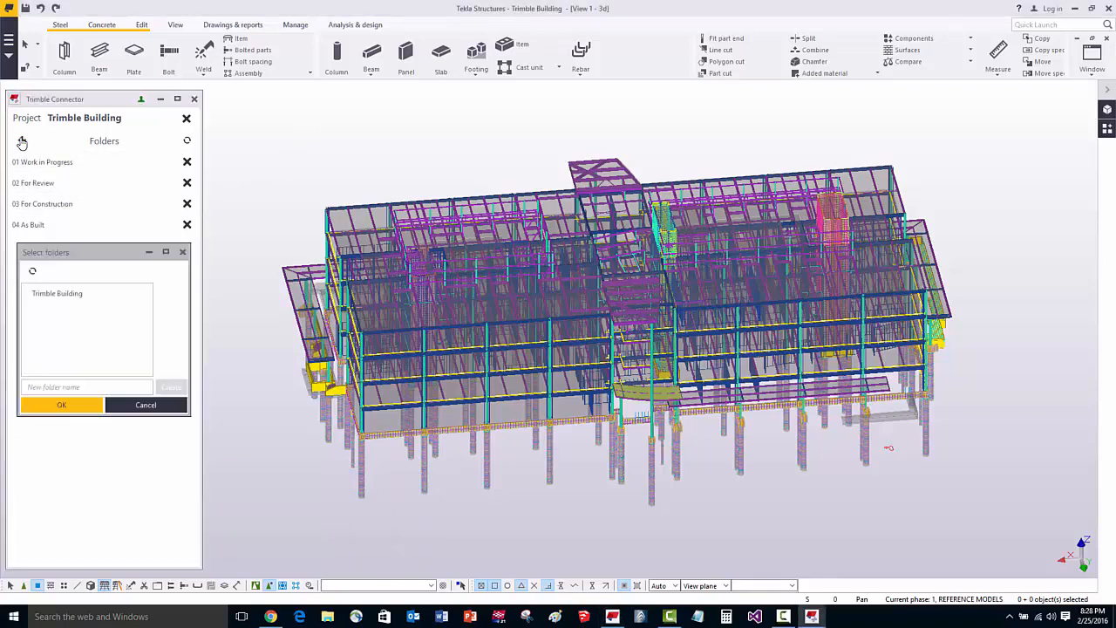
pyautogui.doubleClick(46, 293)
pyautogui.doubleClick(50, 330)
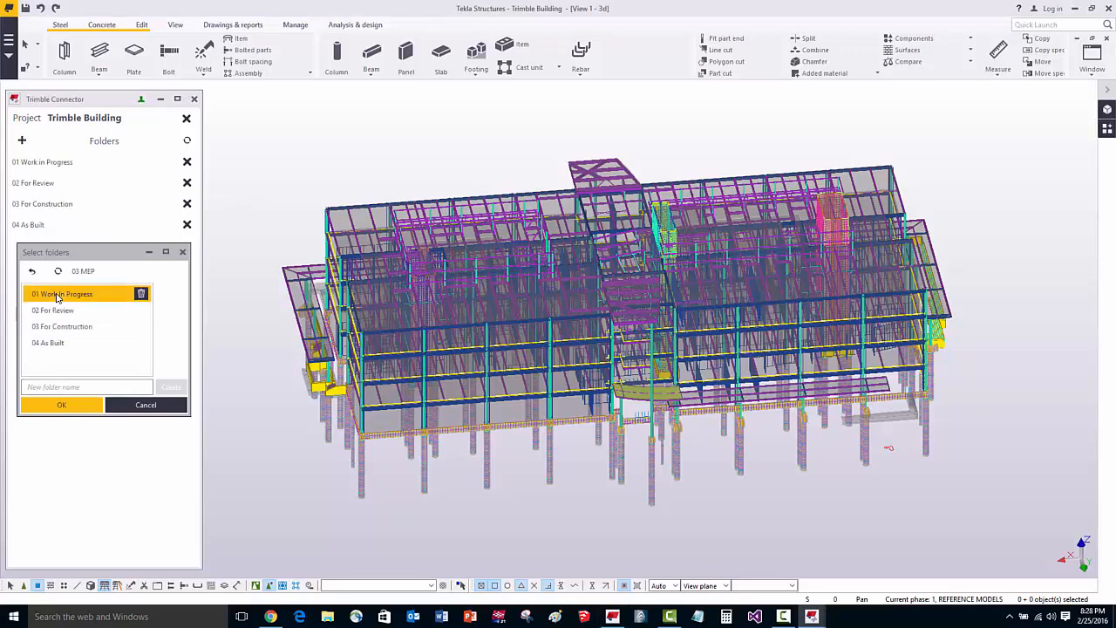
pyautogui.doubleClick(43, 296)
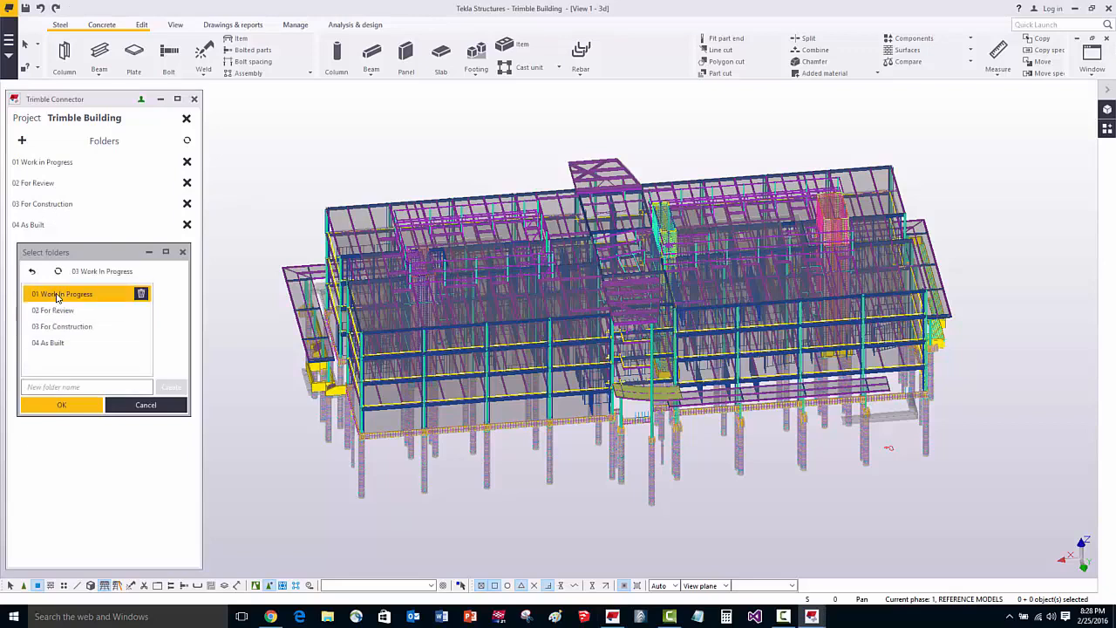
pyautogui.click(54, 403)
pyautogui.click(61, 252)
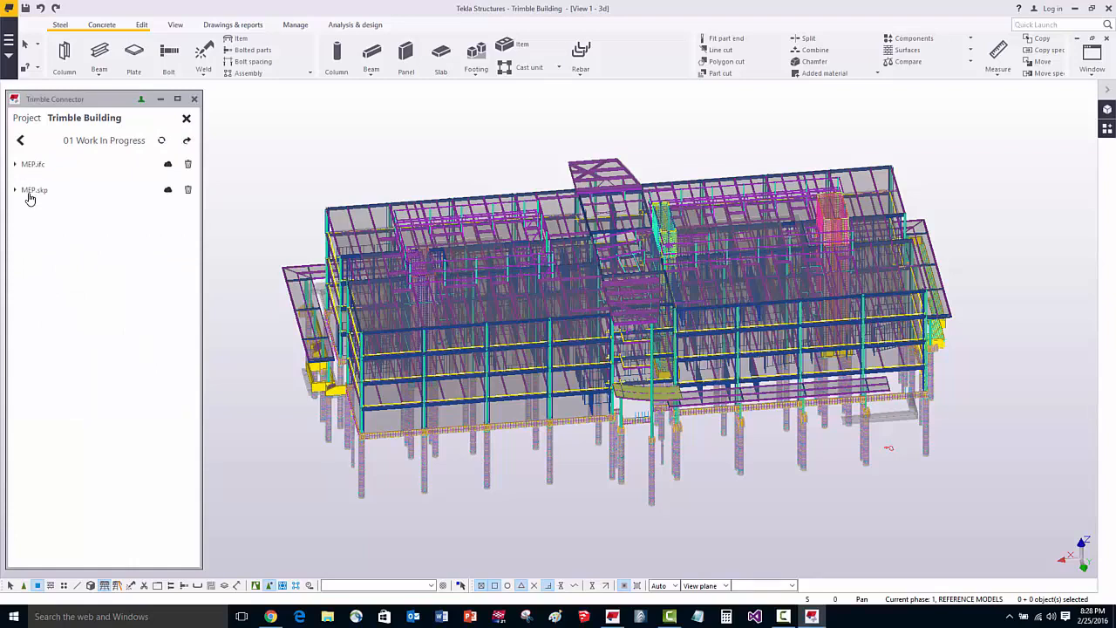
# Check the version history of MEP.skp and bring the file from the cloud into the structural model.
pyautogui.click(32, 191)
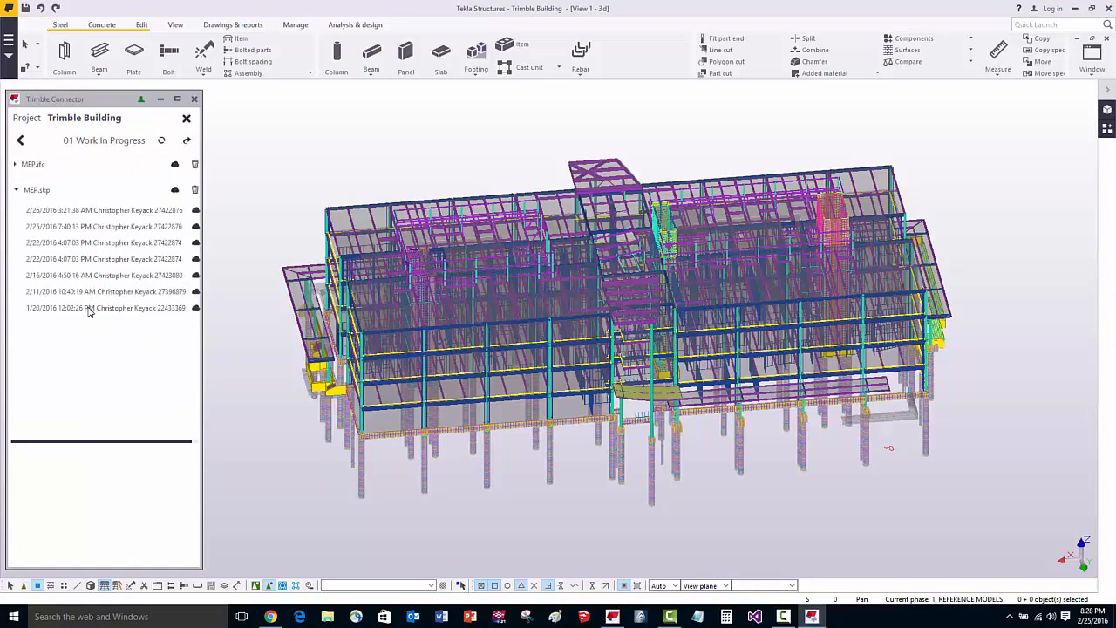
pyautogui.click(46, 192)
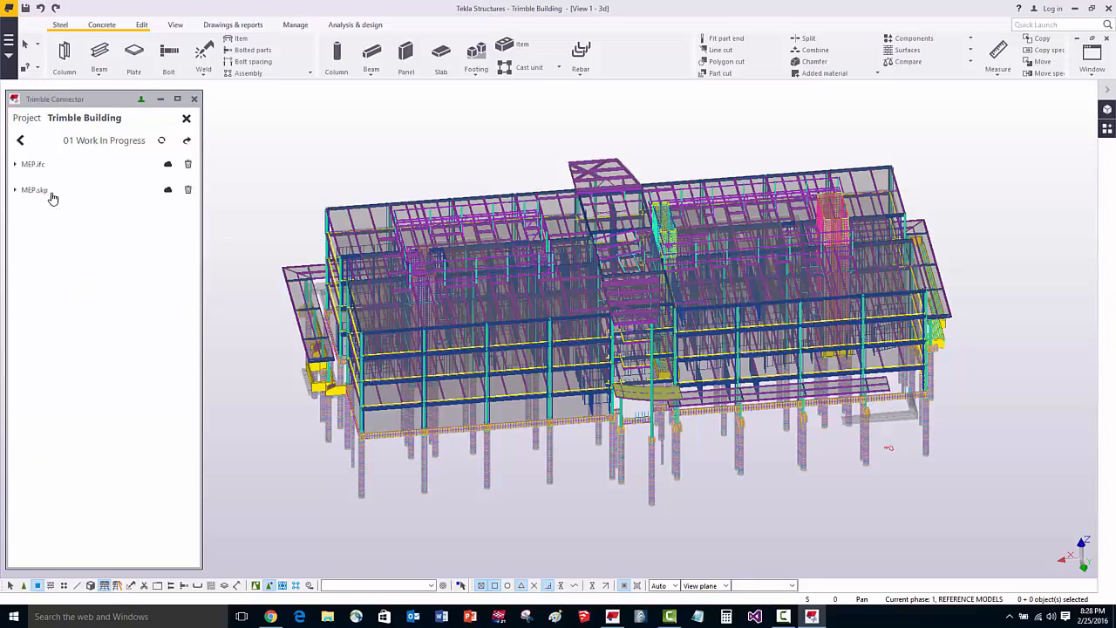
pyautogui.click(168, 191)
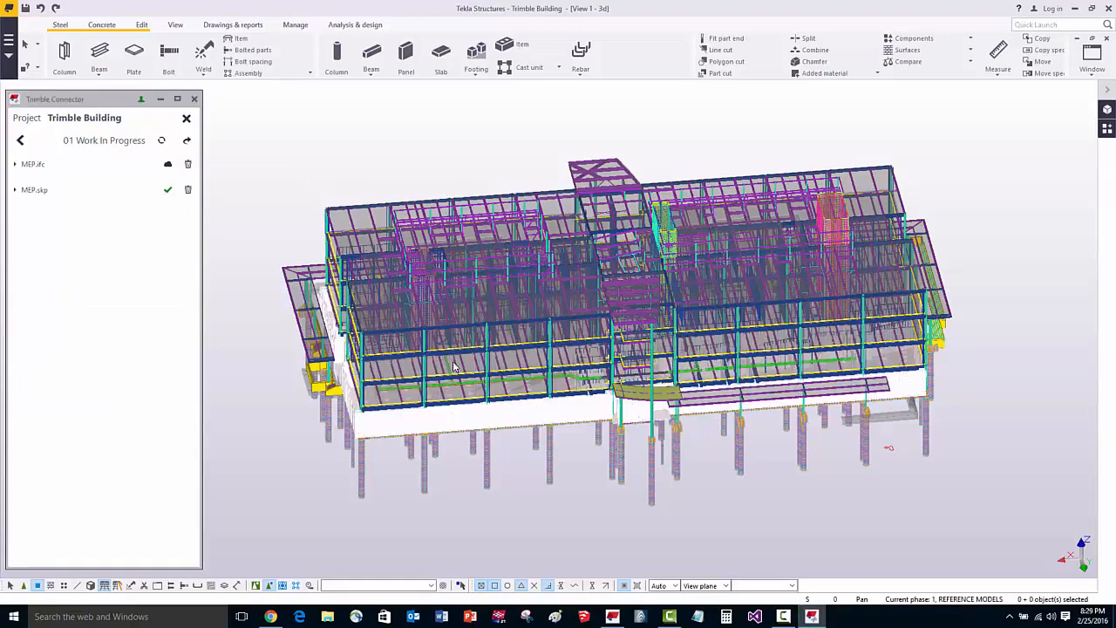
# Examine the green cable tray of the MEP reference up close where it runs between the structural beams and columns.
pyautogui.scroll(5, 573, 436)
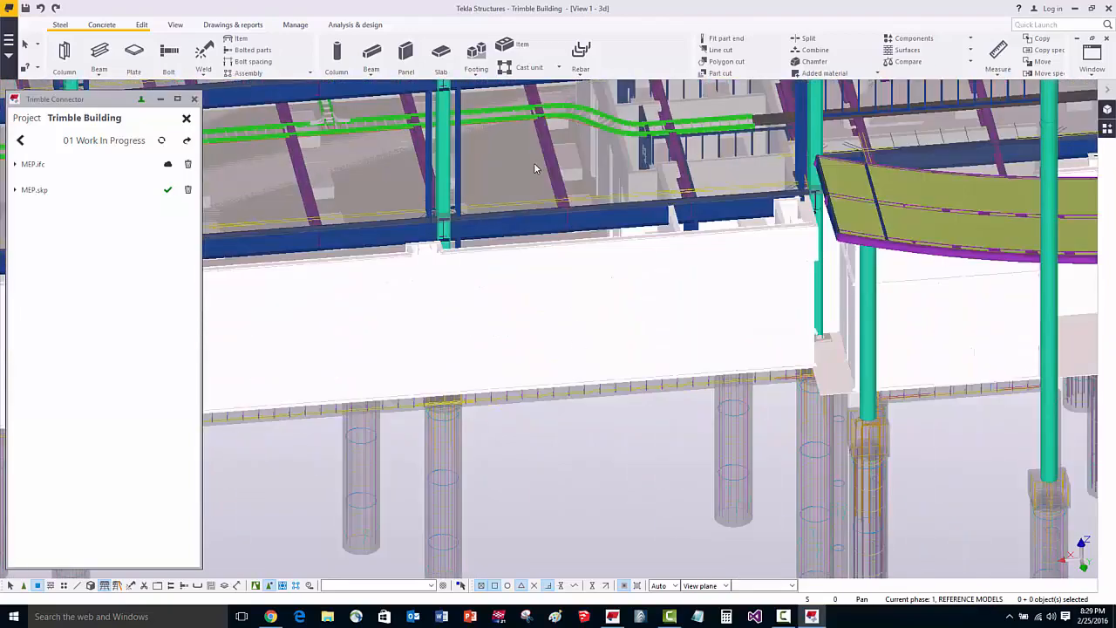
pyautogui.moveTo(536, 166); pyautogui.dragTo(567, 252, button='middle')
pyautogui.scroll(1, 561, 188)
pyautogui.scroll(2, 563, 191)
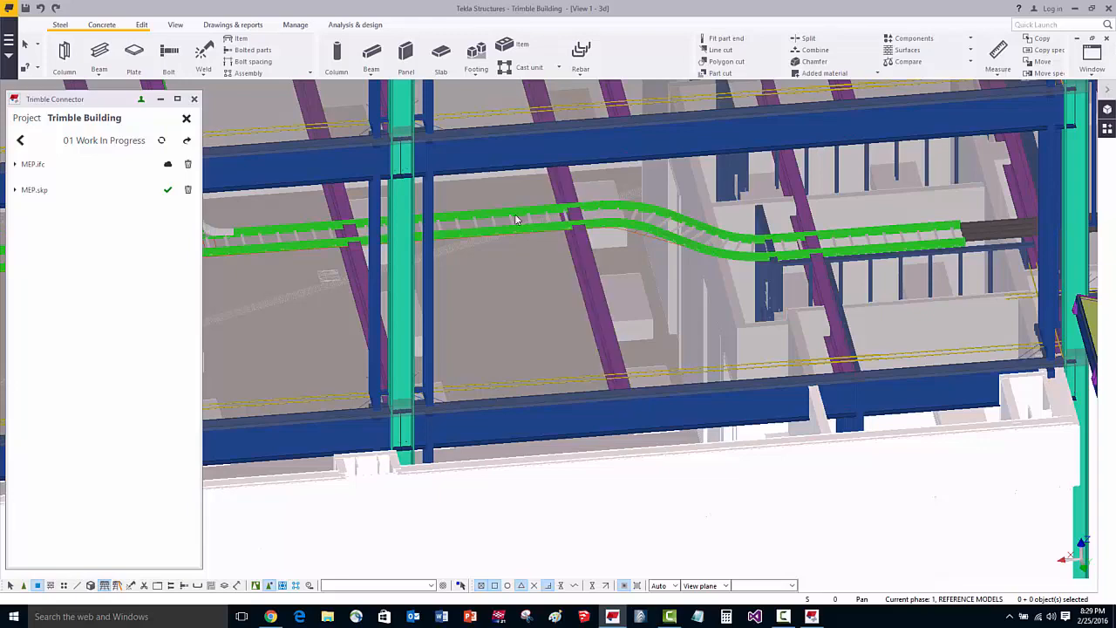
pyautogui.scroll(3, 556, 196)
pyautogui.scroll(2, 580, 212)
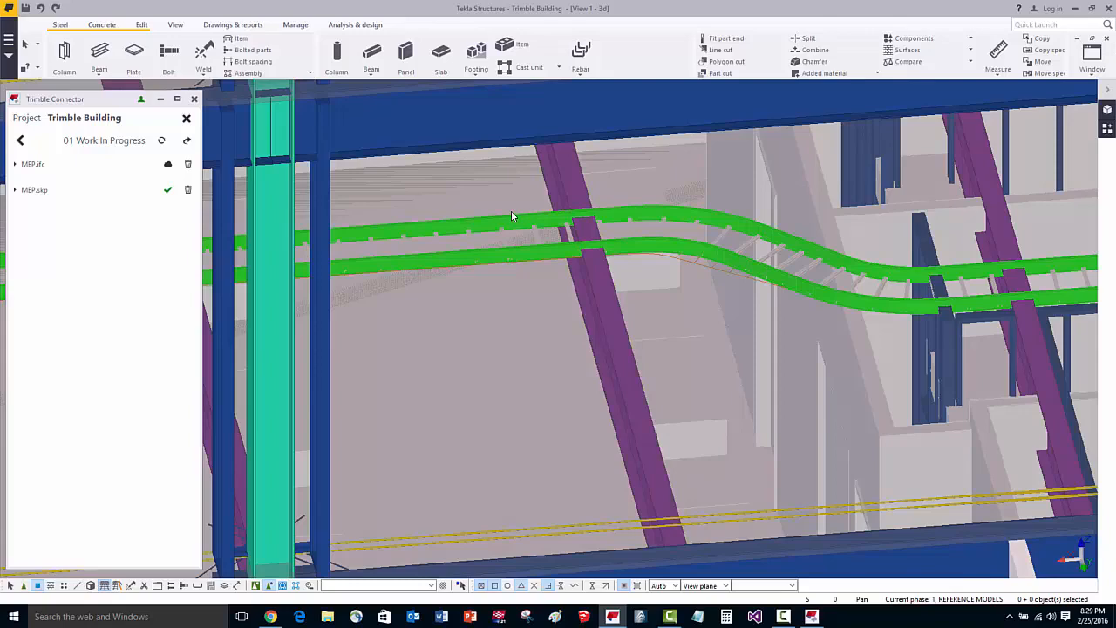
pyautogui.scroll(-1, 513, 216)
pyautogui.scroll(-2, 473, 245)
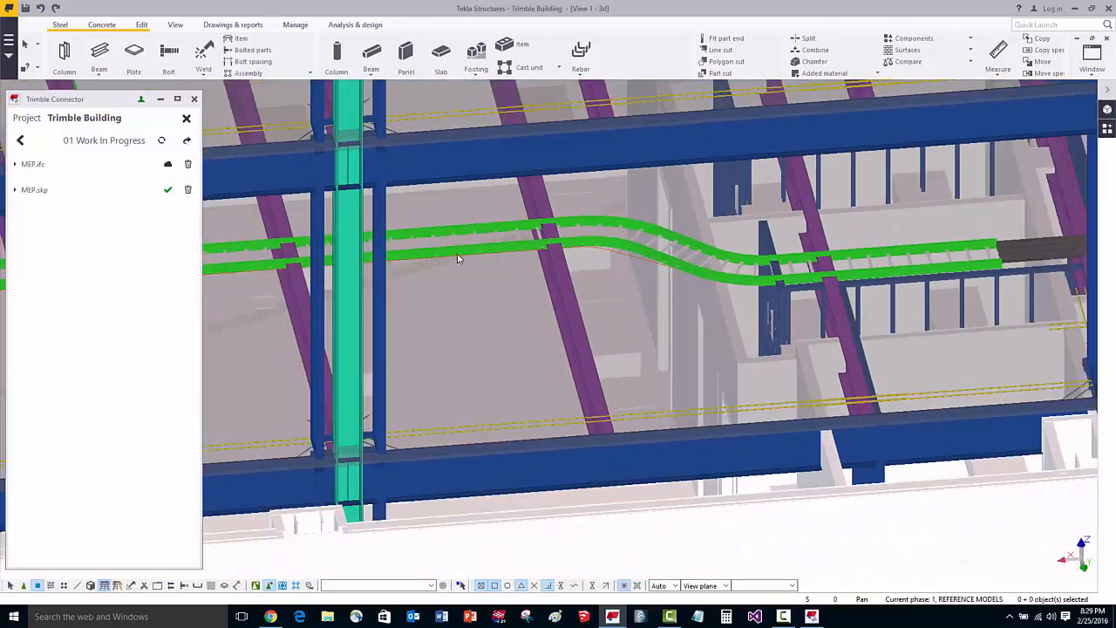
pyautogui.moveTo(459, 254); pyautogui.dragTo(621, 253, button='middle')
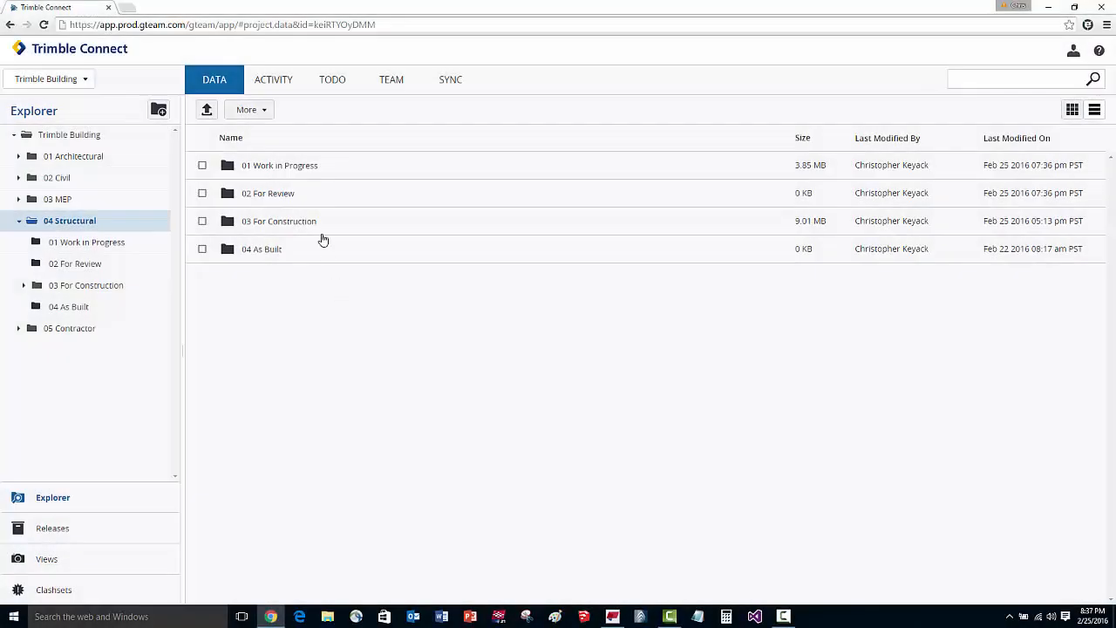
# In Trimble Connect, move Structural.ifc from 04 Structural's 01 Work in Progress folder to 02 For Review.
pyautogui.click(315, 168)
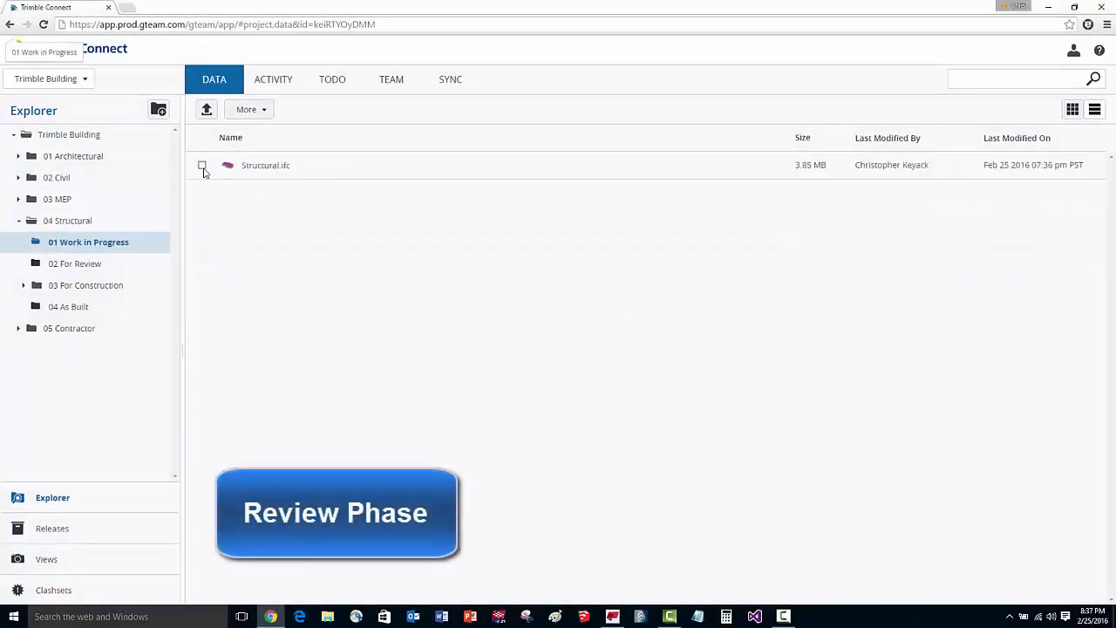
pyautogui.click(203, 165)
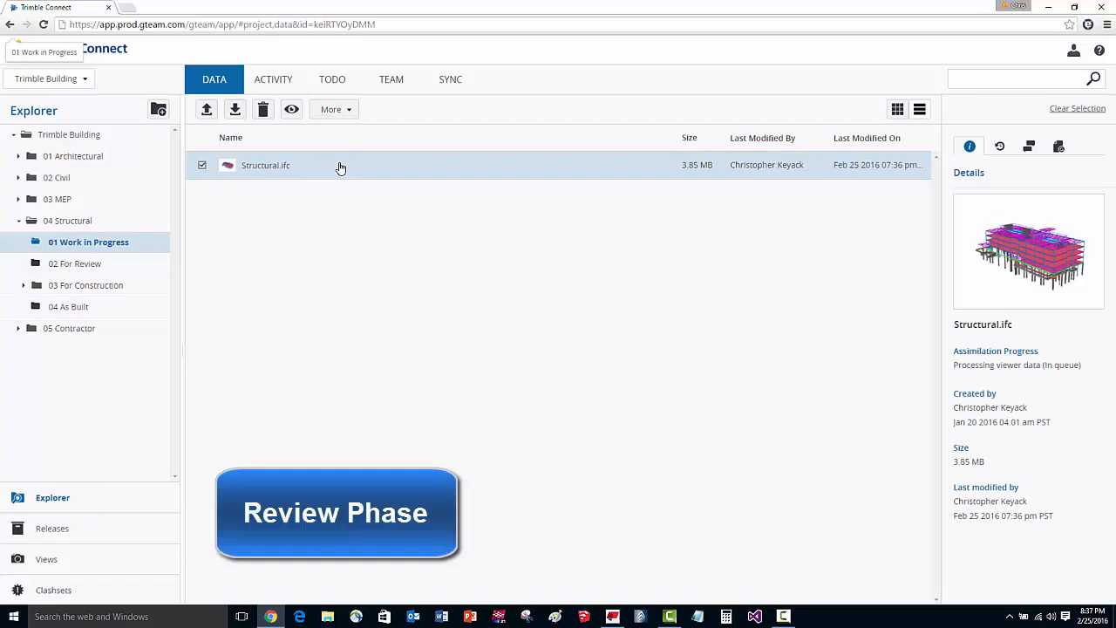
pyautogui.moveTo(340, 167); pyautogui.dragTo(100, 267)
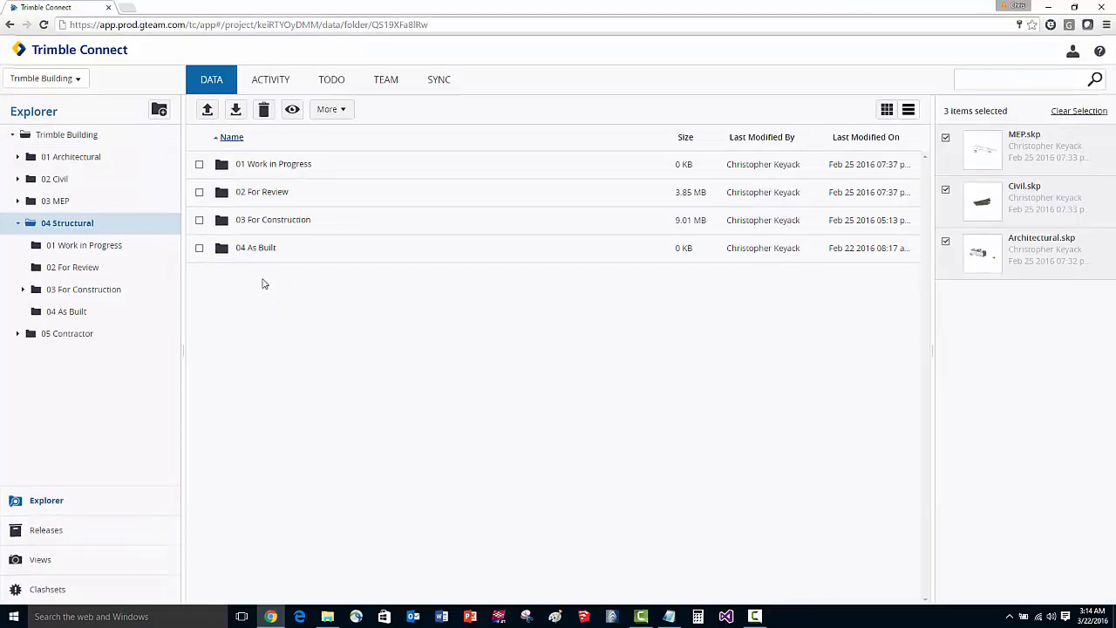
# Add Structural.ifc from 04 Structural's 02 For Review folder to the selected MEP, Civil and Architectural models and view them together in 3D.
pyautogui.click(85, 270)
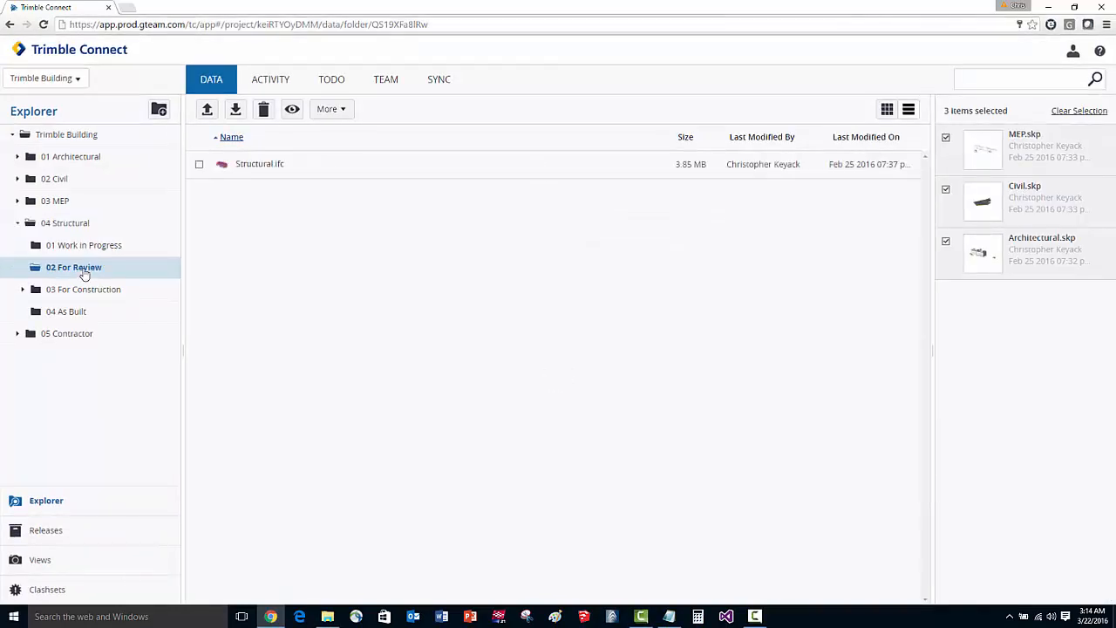
pyautogui.click(199, 165)
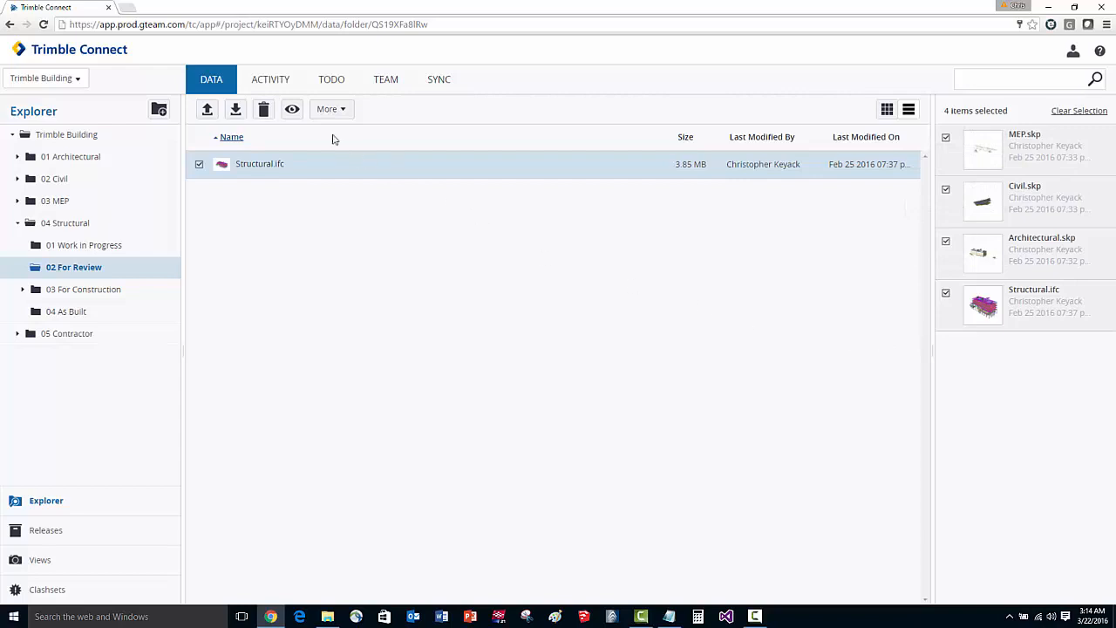
pyautogui.click(292, 109)
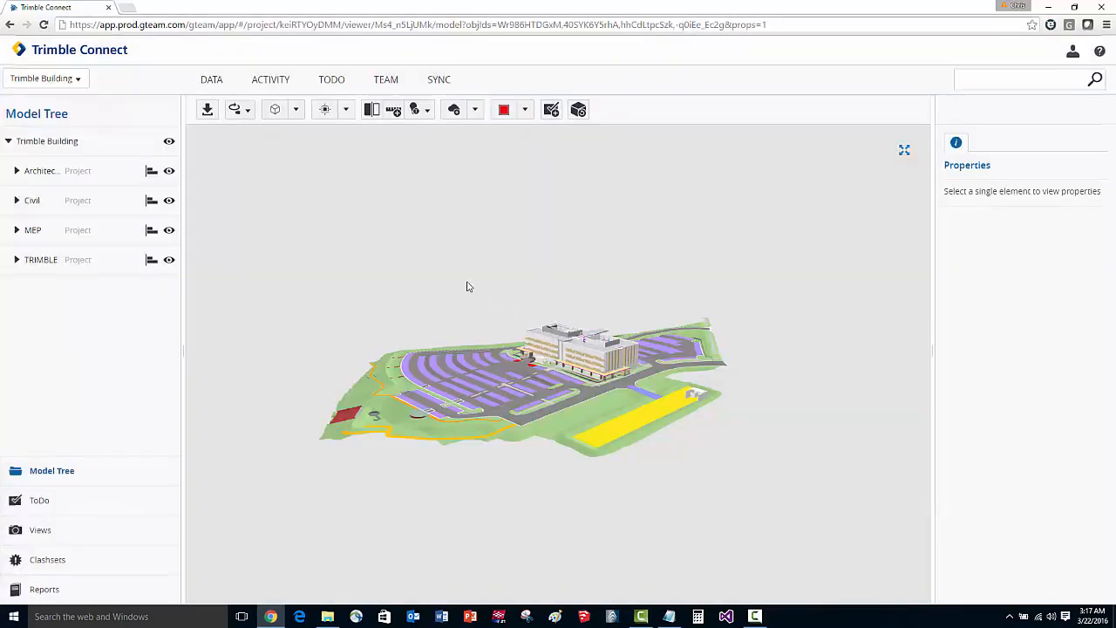
# Hide the Architectural and Civil models to check the structure alone, and show both again.
pyautogui.click(169, 173)
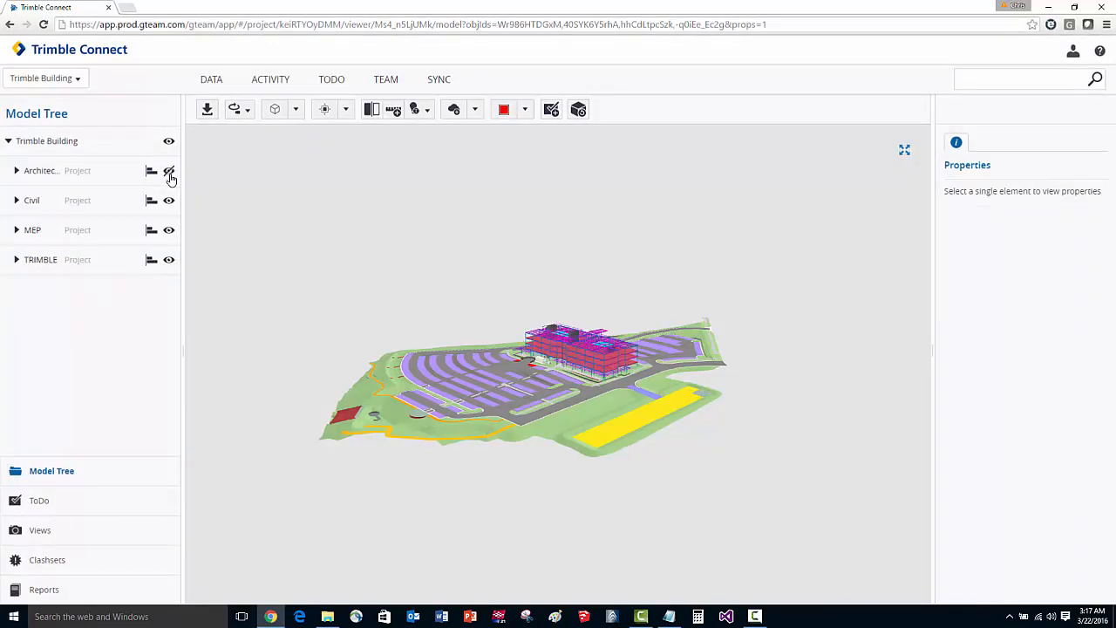
pyautogui.click(169, 202)
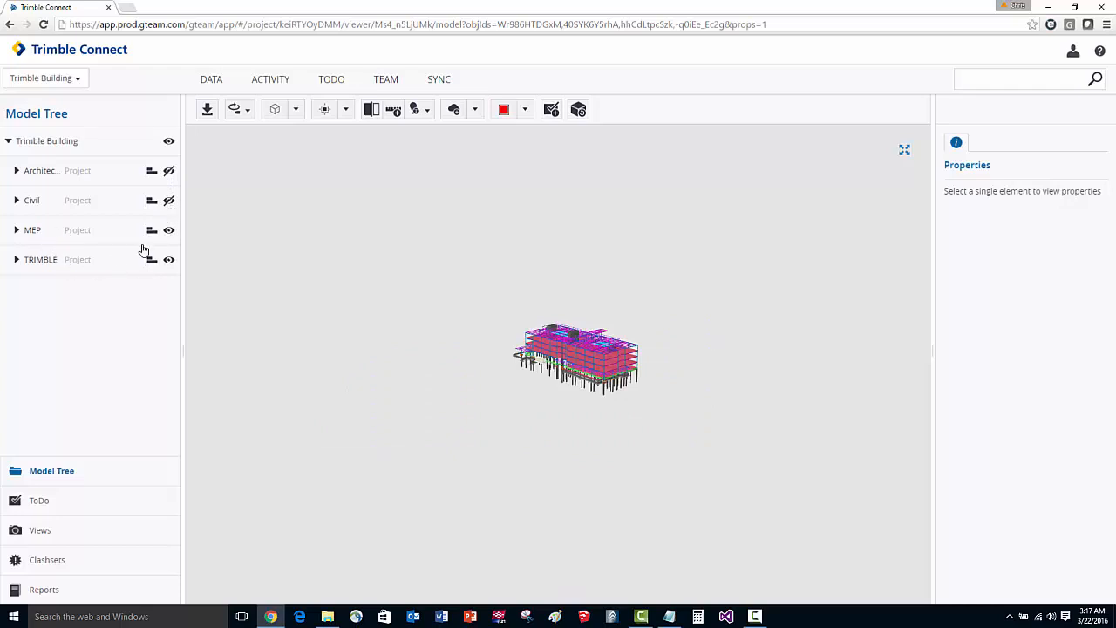
pyautogui.click(169, 201)
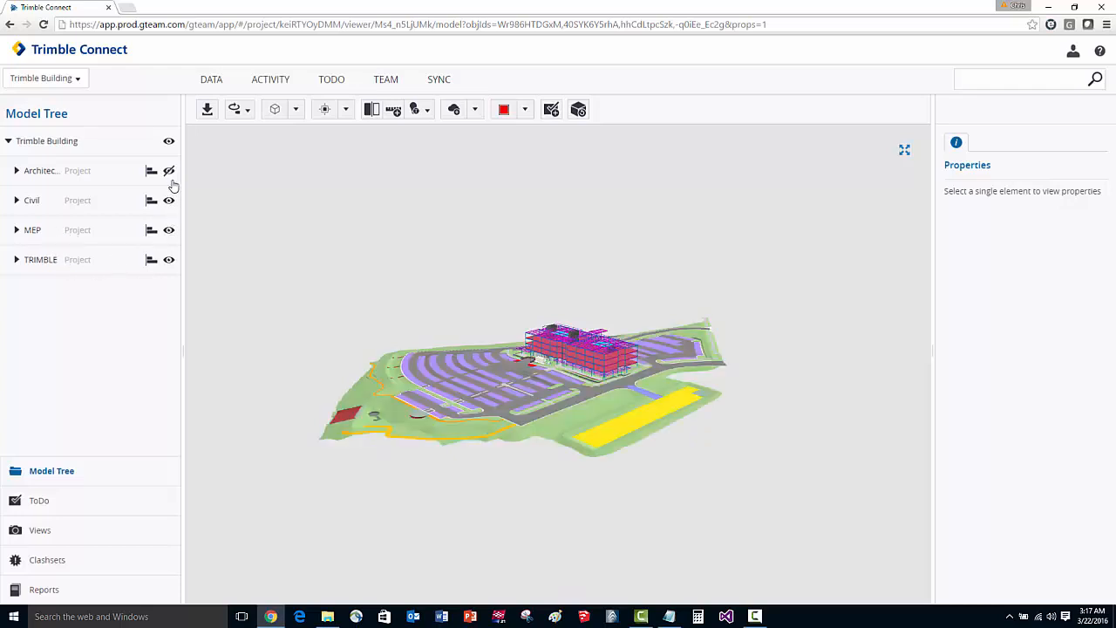
pyautogui.click(170, 171)
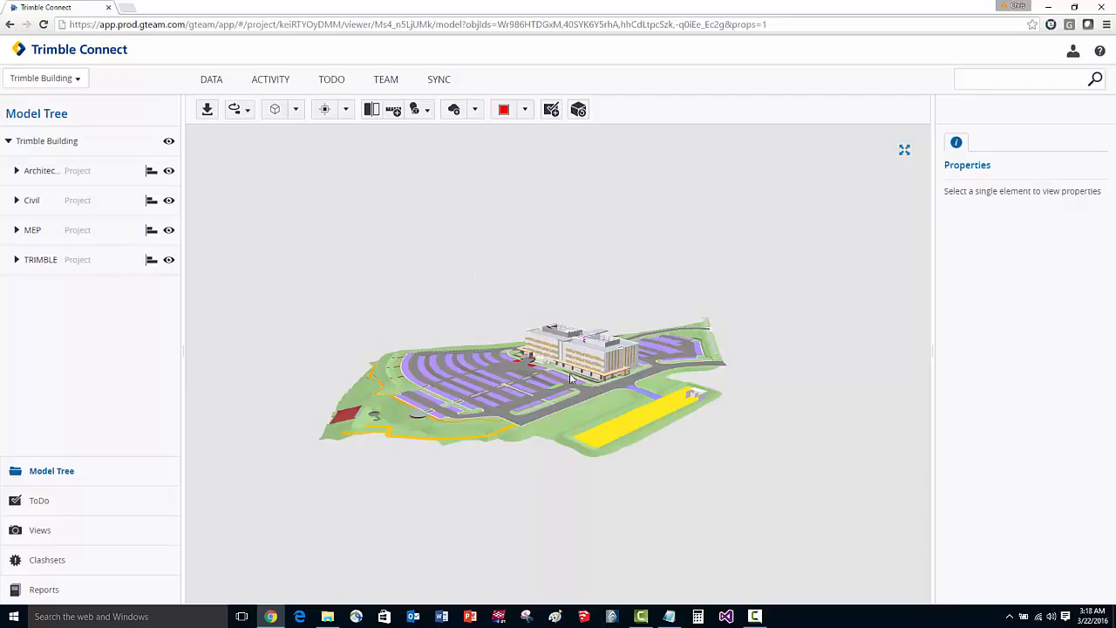
# Mark the magenta beam at the end opening of the grey rooftop wall with a red cloud, enlarged to surround the whole beam.
pyautogui.scroll(2, 572, 366)
pyautogui.scroll(6, 572, 366)
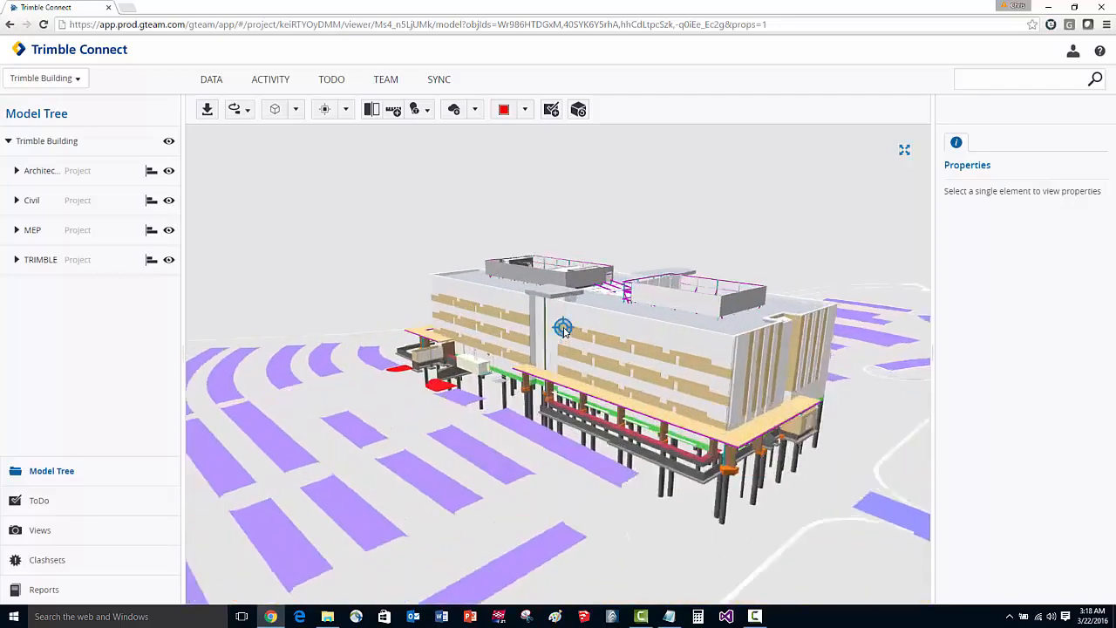
pyautogui.moveTo(592, 350); pyautogui.dragTo(554, 359)
pyautogui.scroll(8, 656, 240)
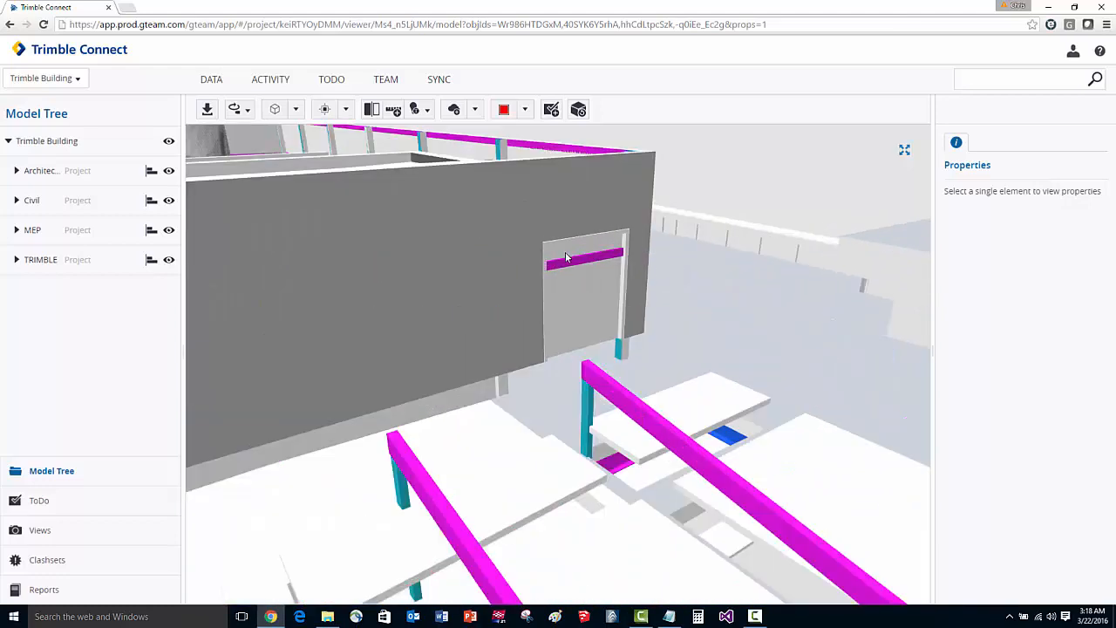
pyautogui.click(586, 262)
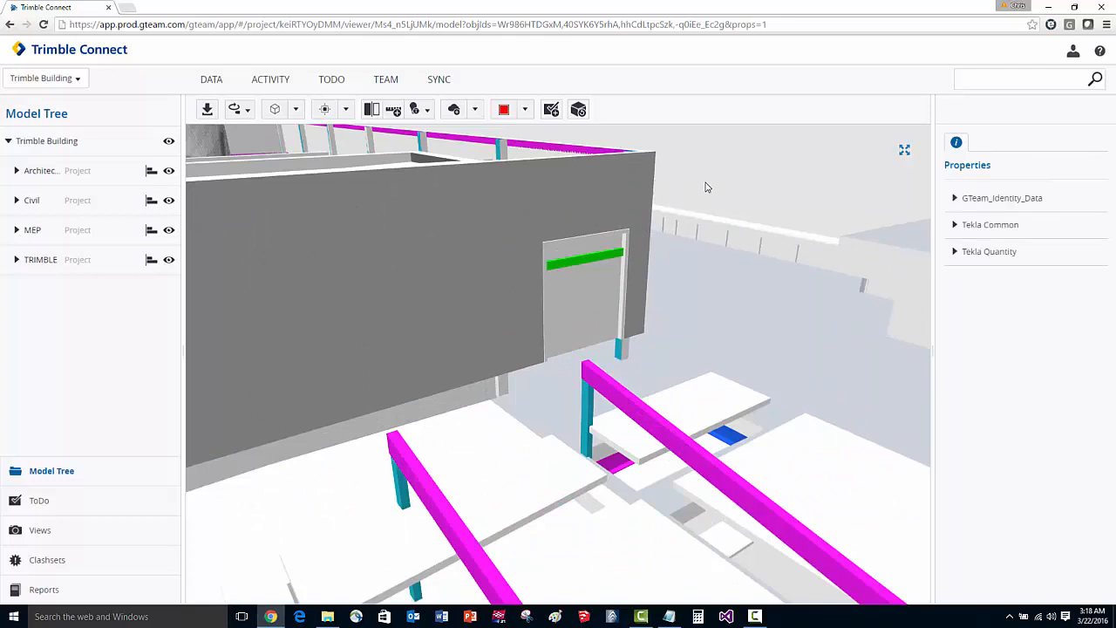
pyautogui.click(475, 111)
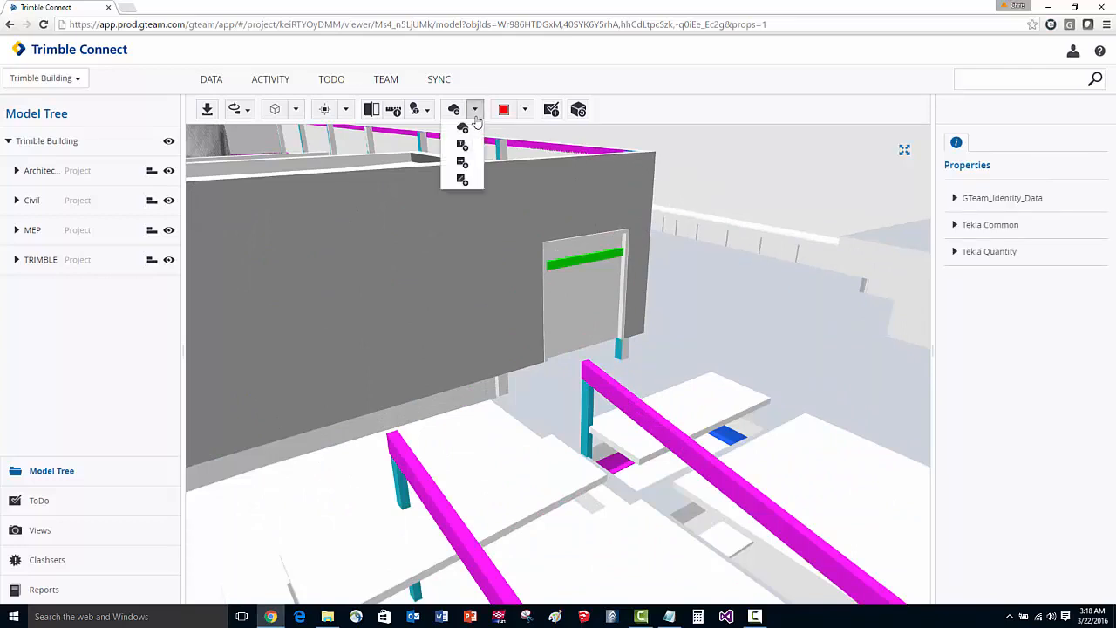
pyautogui.click(463, 129)
pyautogui.click(601, 256)
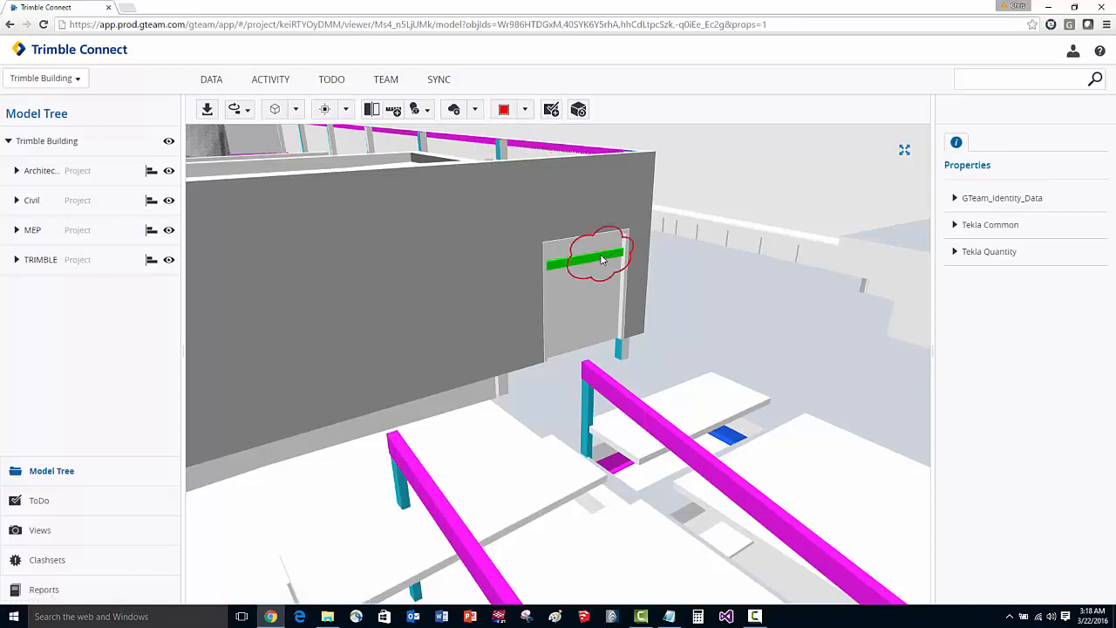
pyautogui.click(591, 257)
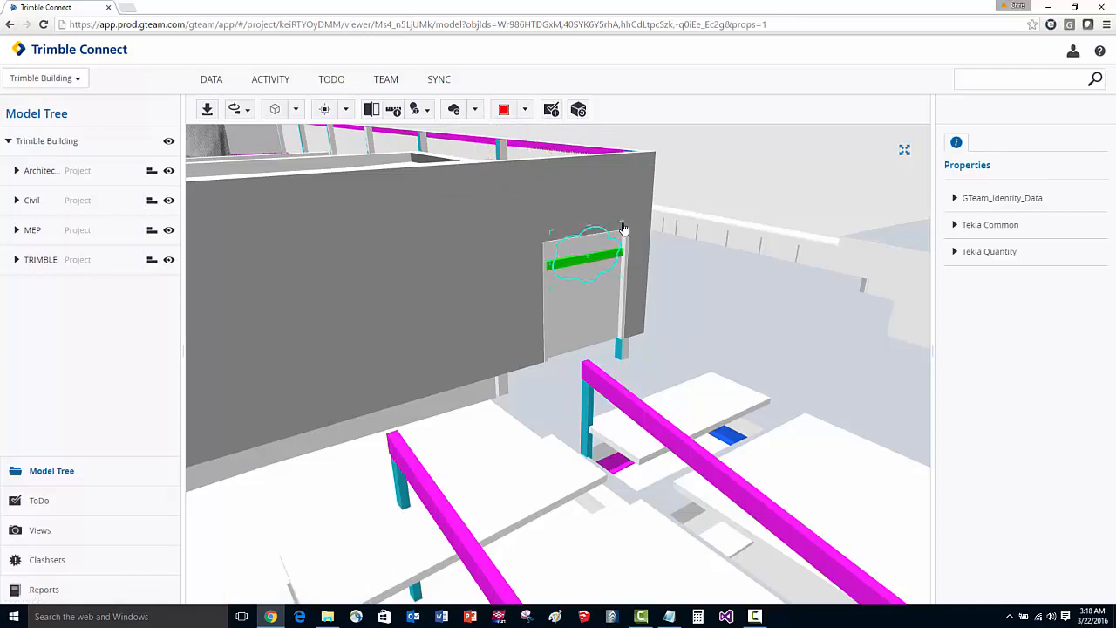
pyautogui.moveTo(623, 228); pyautogui.dragTo(653, 202)
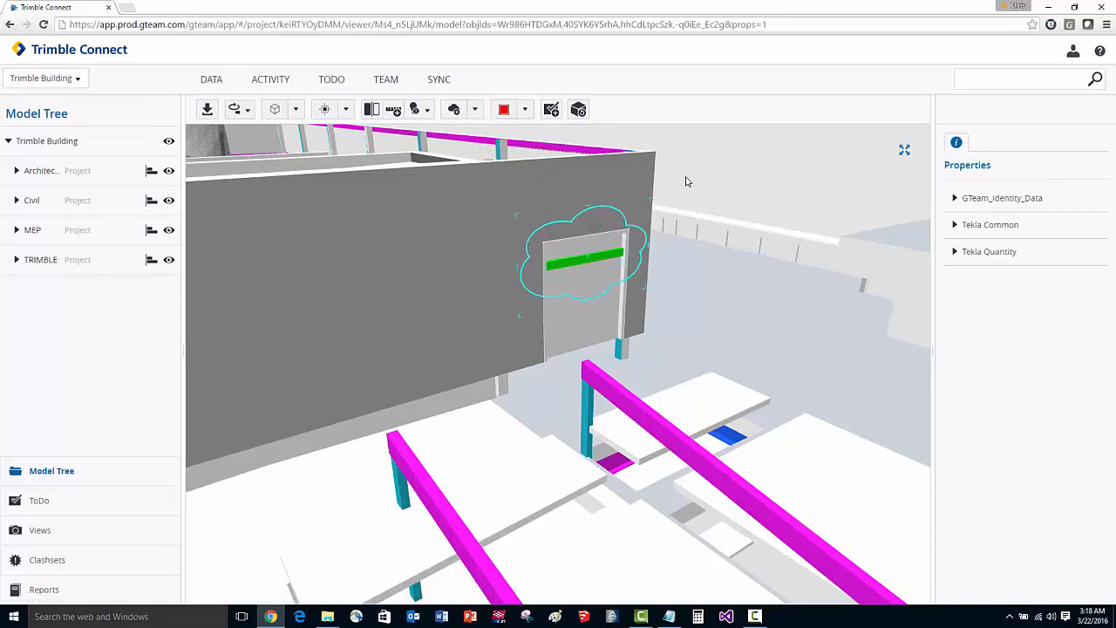
pyautogui.click(686, 181)
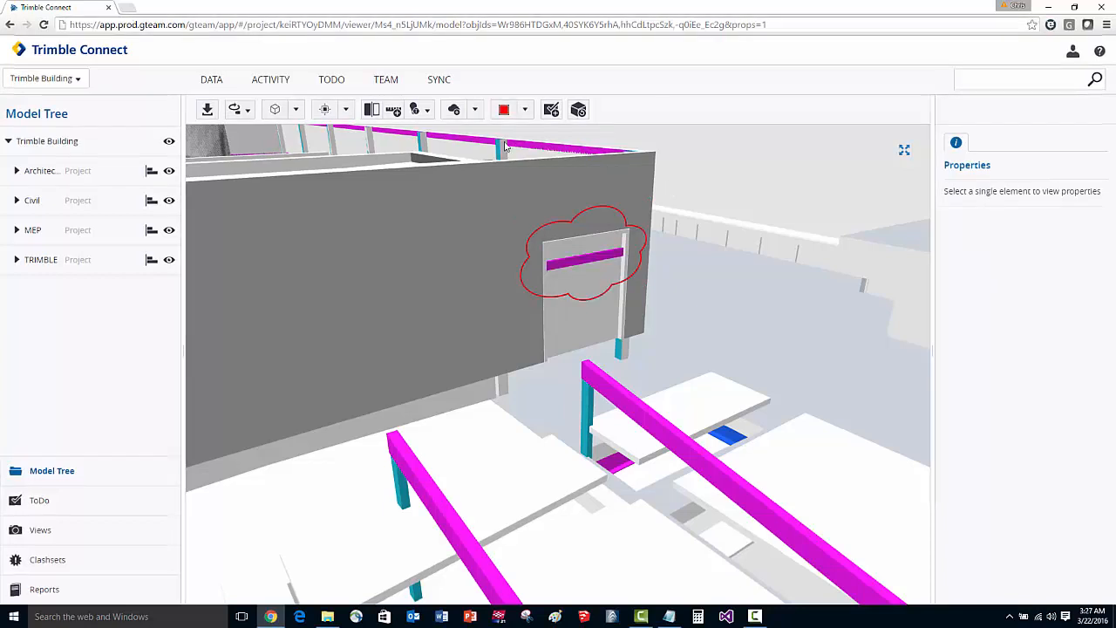
# Create a ToDo from the marked-up view, described "This needs to be fixed.", with Critical priority, due date 04/01/2016 and the Structural group as assignee.
pyautogui.click(551, 110)
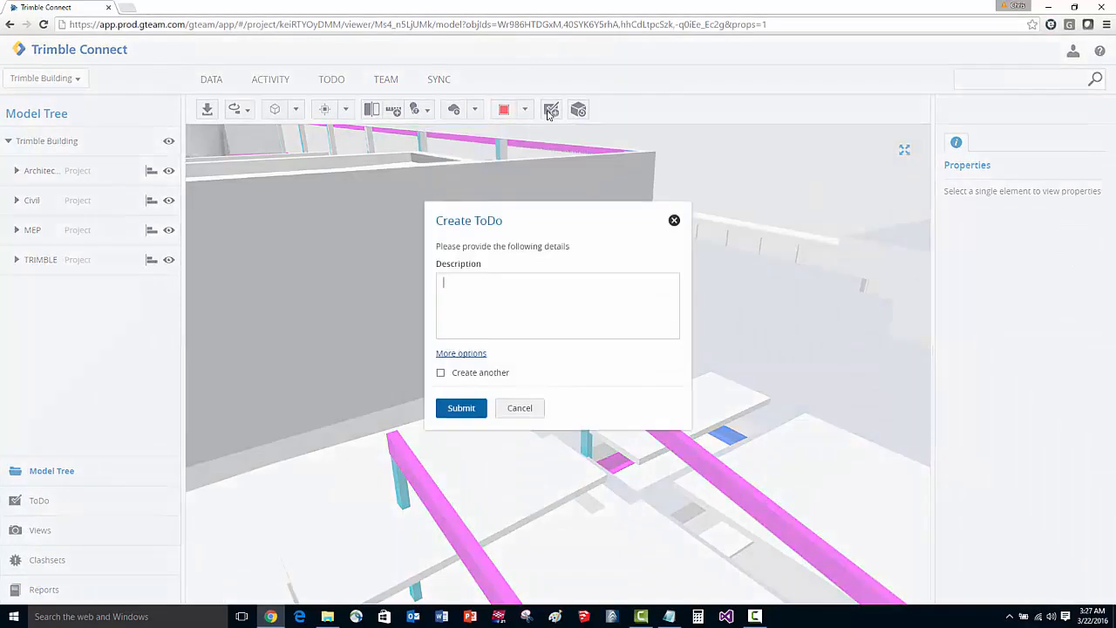
pyautogui.write('This needs to be fixed.')
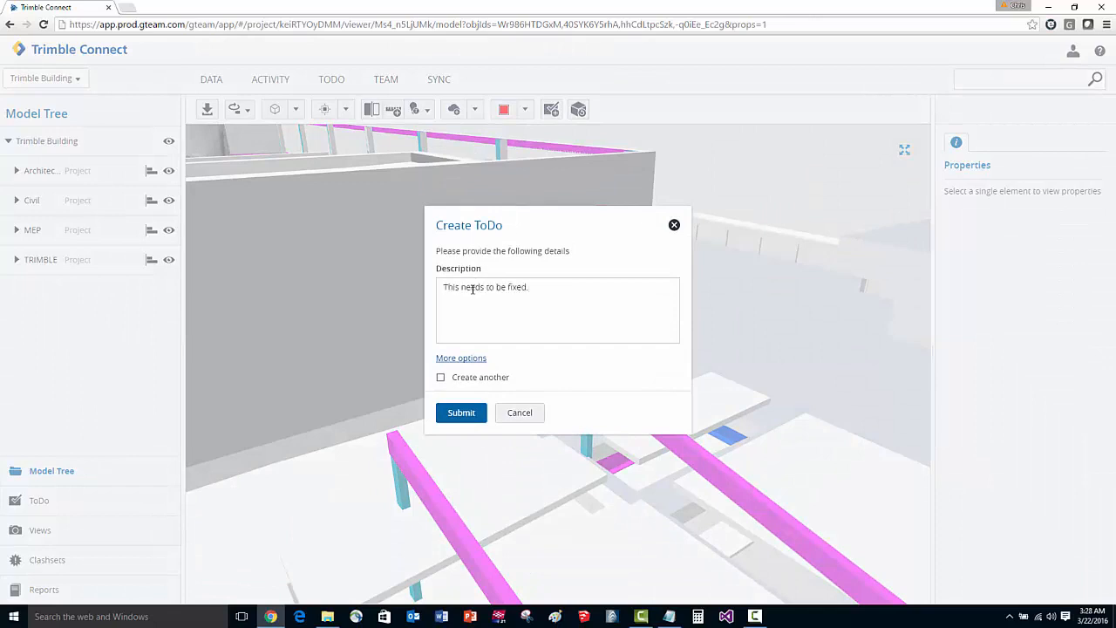
pyautogui.click(466, 359)
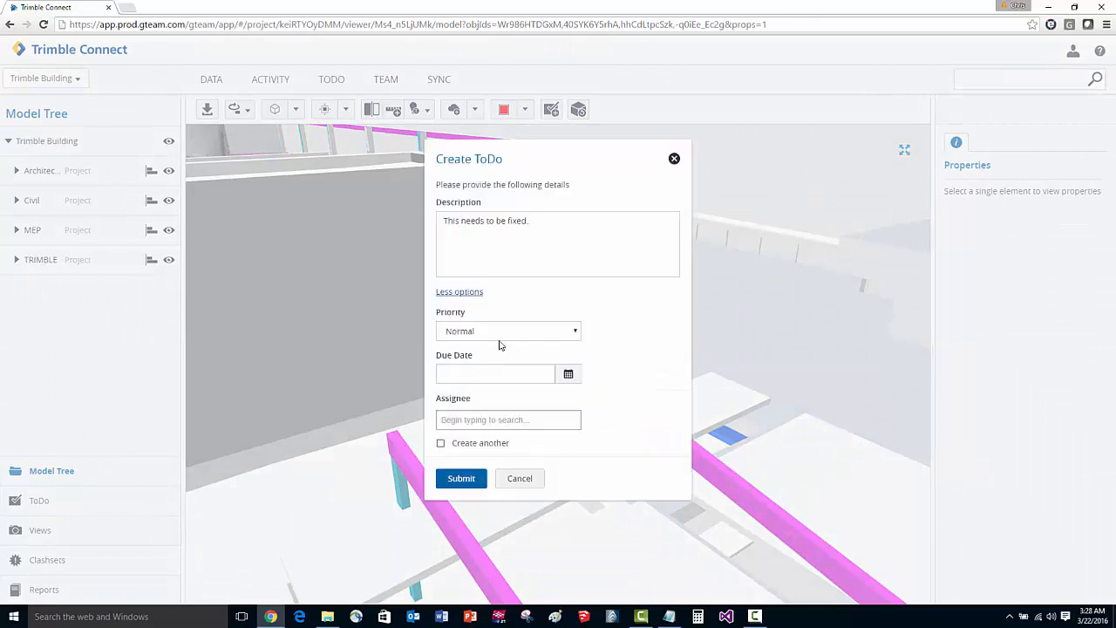
pyautogui.click(556, 334)
pyautogui.click(485, 348)
pyautogui.click(569, 377)
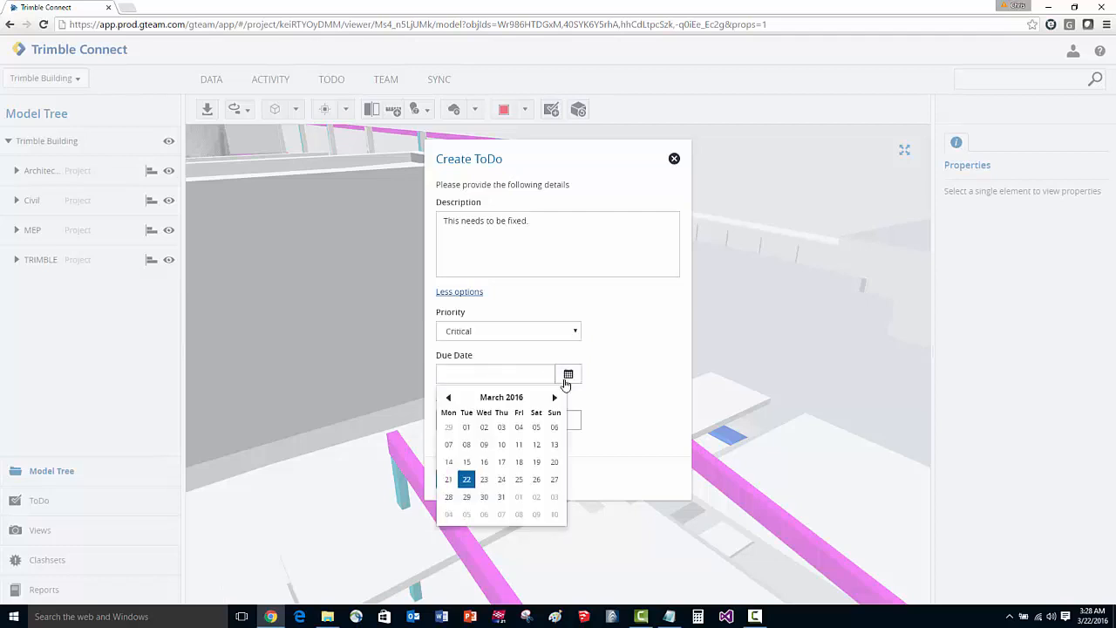
pyautogui.click(521, 496)
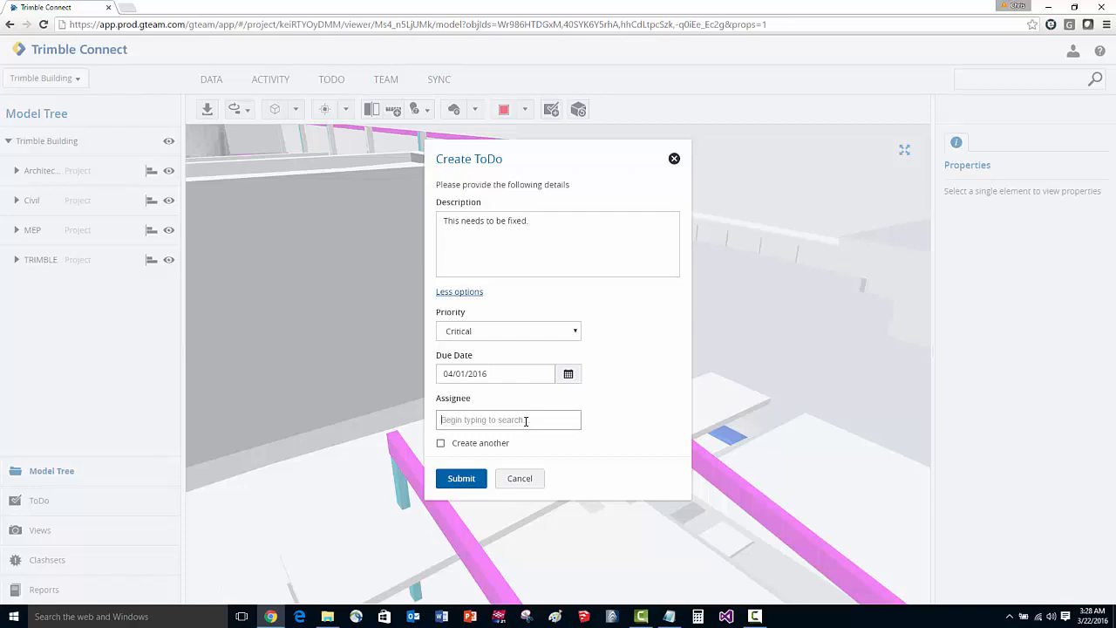
pyautogui.click(526, 421)
pyautogui.write('struct')
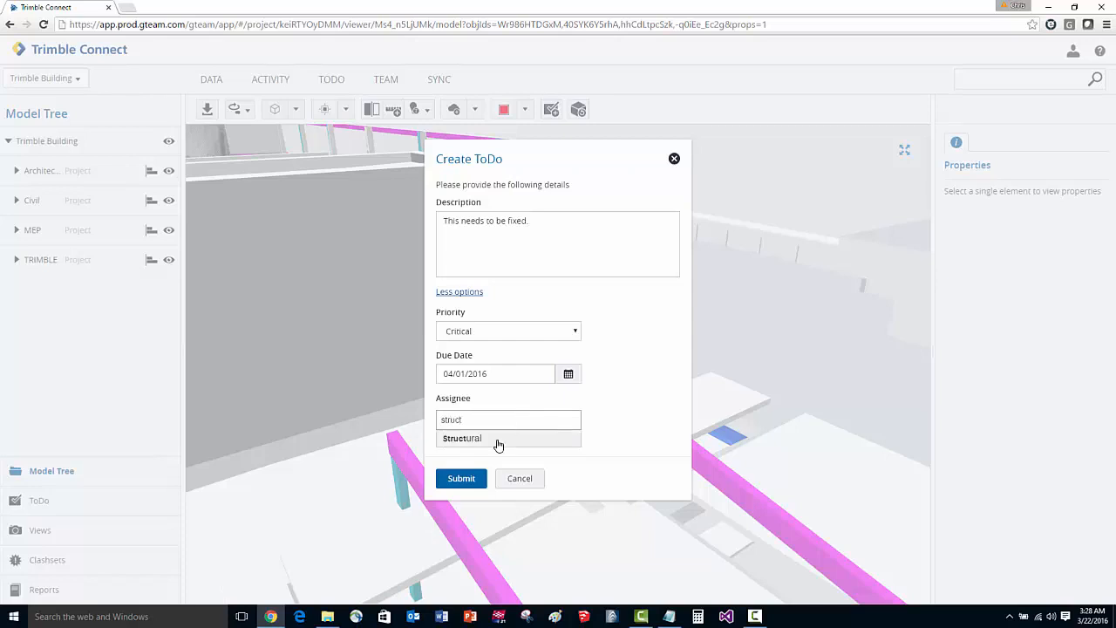
pyautogui.click(496, 439)
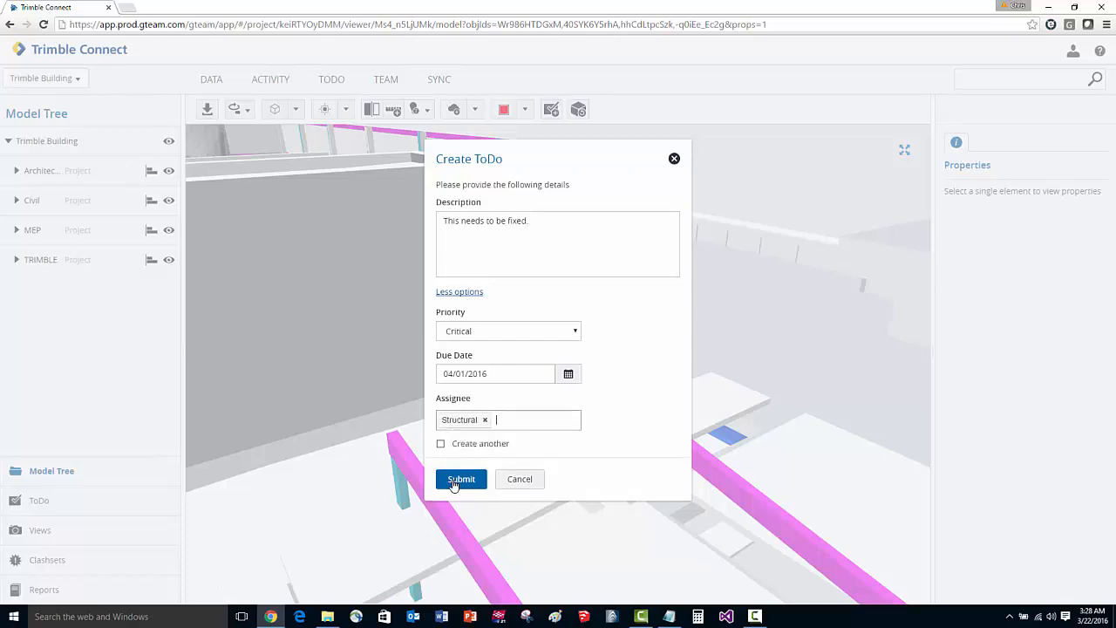
pyautogui.click(452, 482)
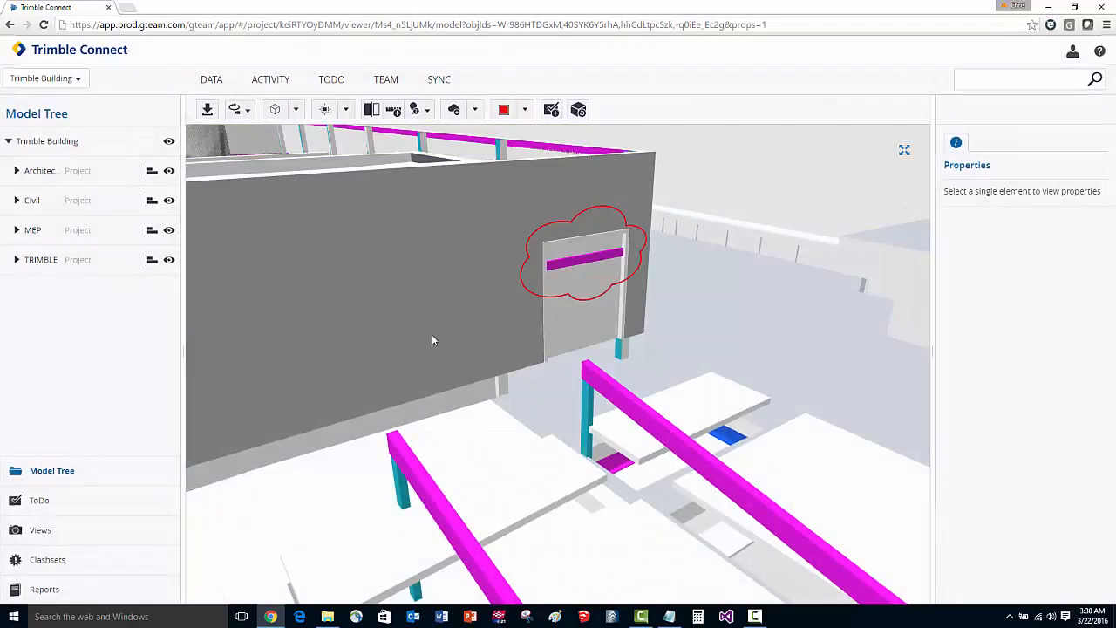
# Review the details of the Structural group's "This needs to be fixed." entry in the project's ToDo list and open its attached view.
pyautogui.click(331, 79)
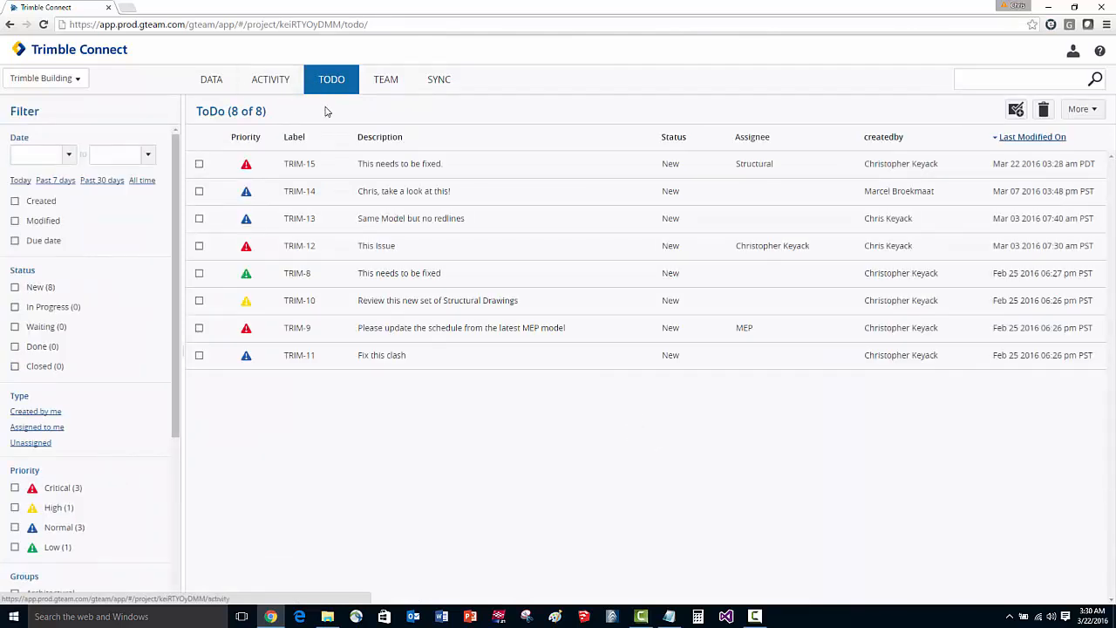
pyautogui.click(292, 163)
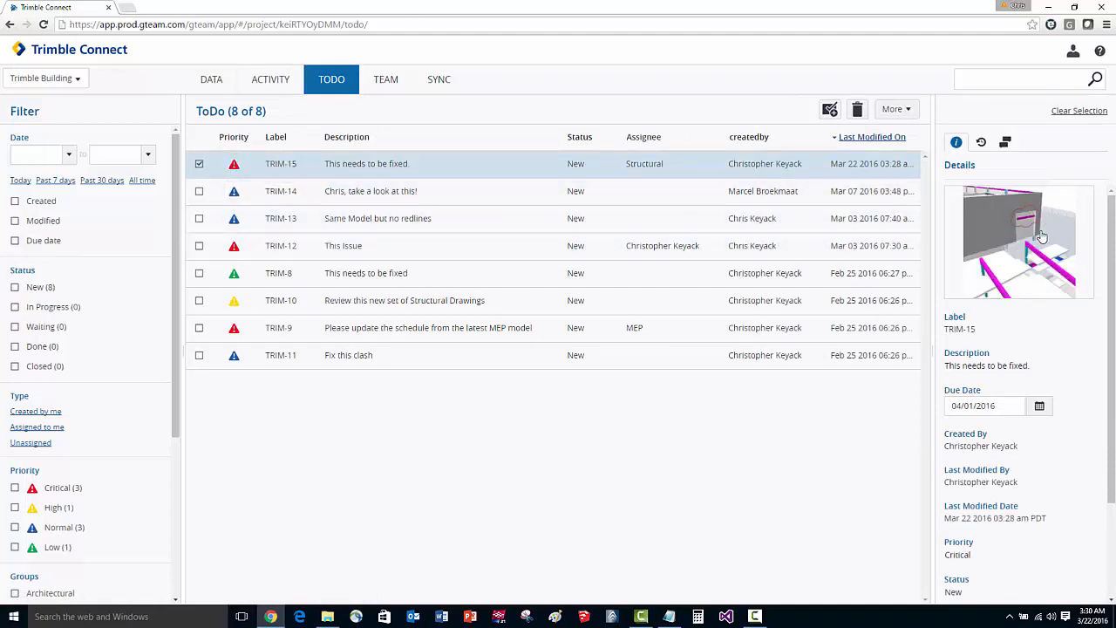
pyautogui.click(1012, 244)
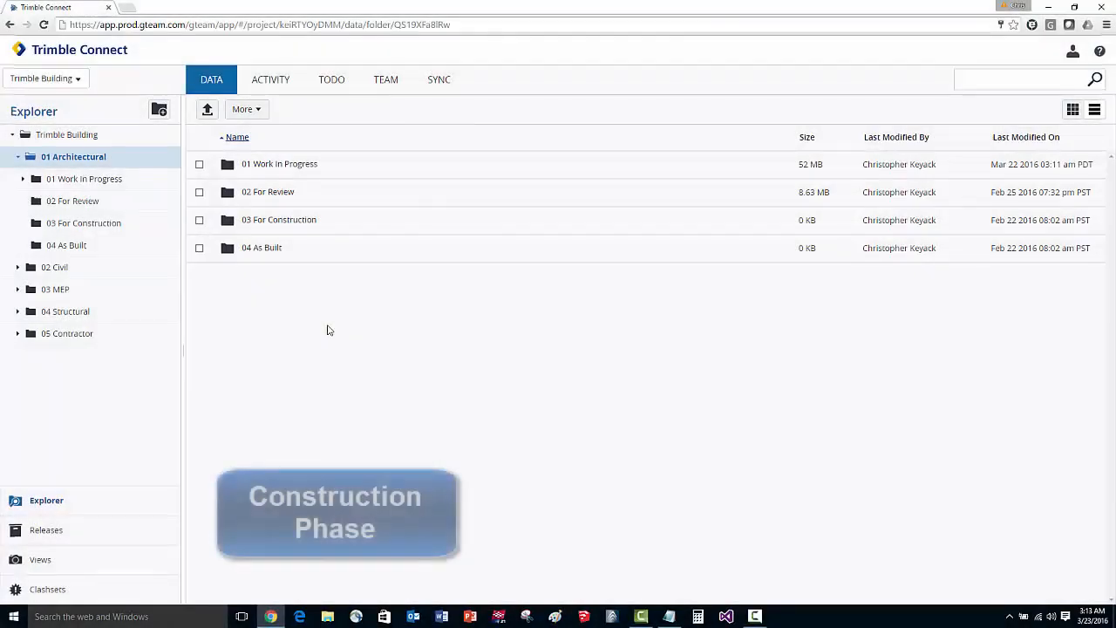
# Move Architectural.skp from 01 Architectural's 02 For Review folder to 03 For Construction and open that folder.
pyautogui.click(285, 192)
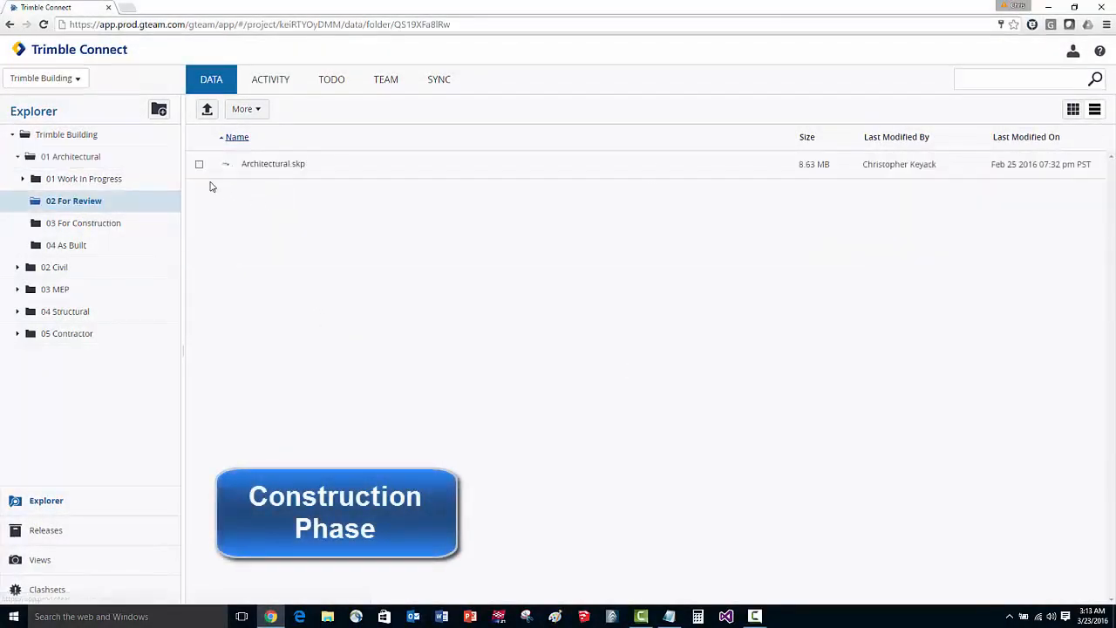
pyautogui.click(199, 166)
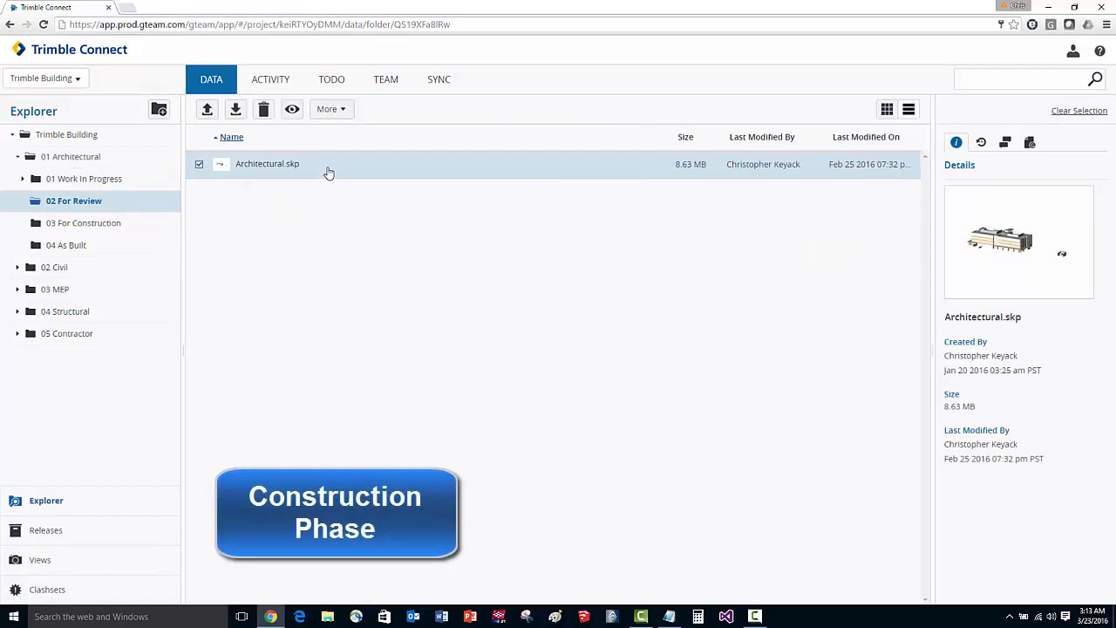
pyautogui.moveTo(350, 170); pyautogui.dragTo(122, 230)
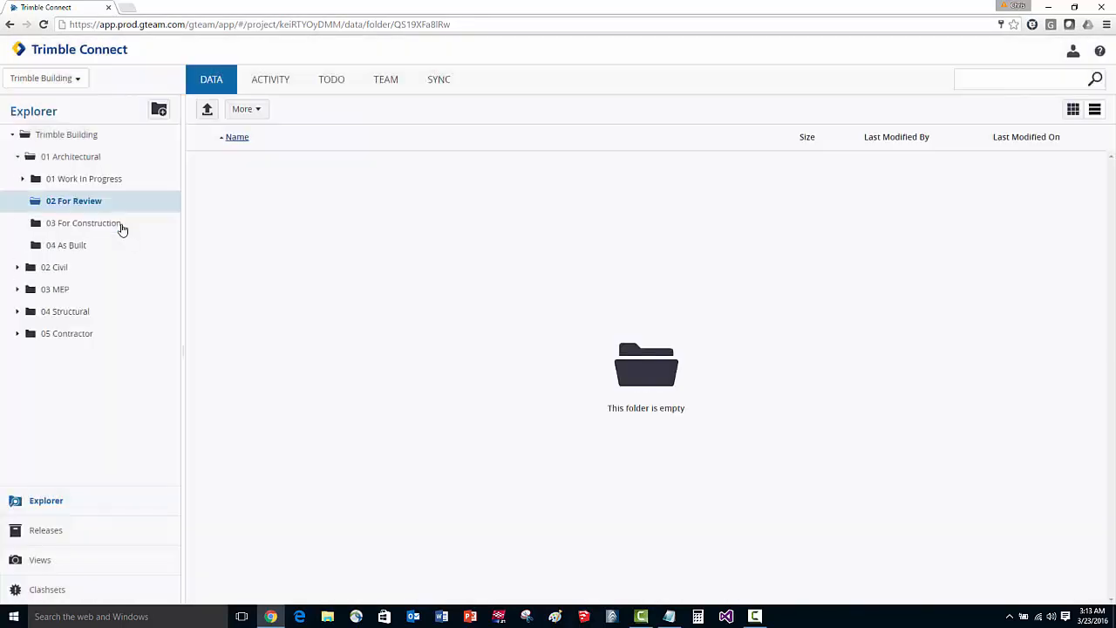
pyautogui.click(85, 224)
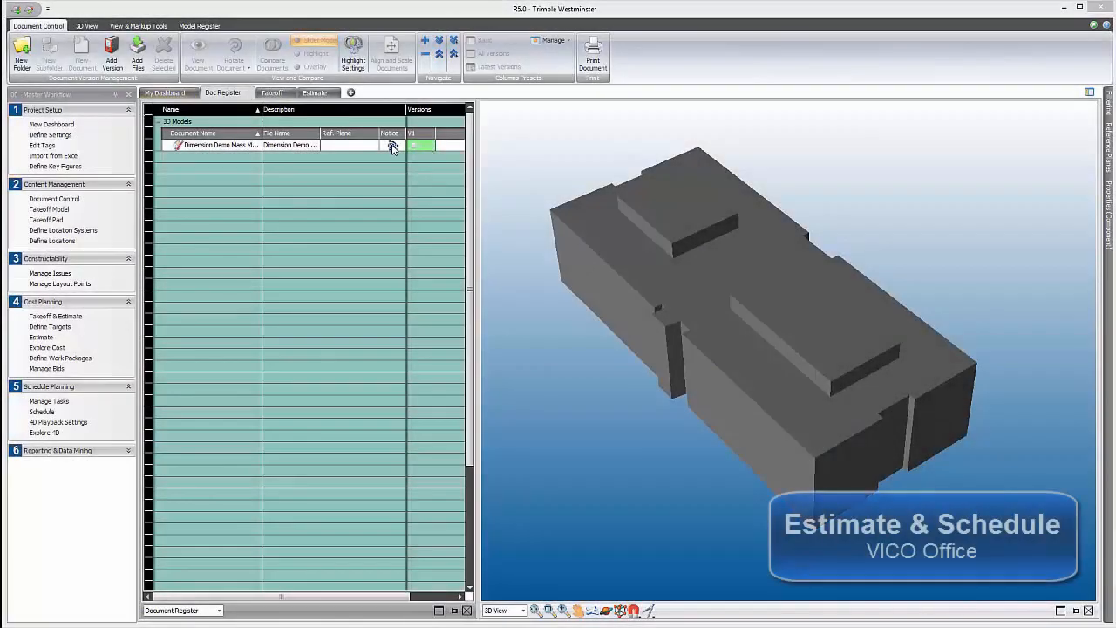
# In VICO Office, import Dimension Demo Arch Design 01.skp from Trimble Connect's WCO Test files folder as a new version of Dimension Demo Mass Model 01.
pyautogui.click(392, 145)
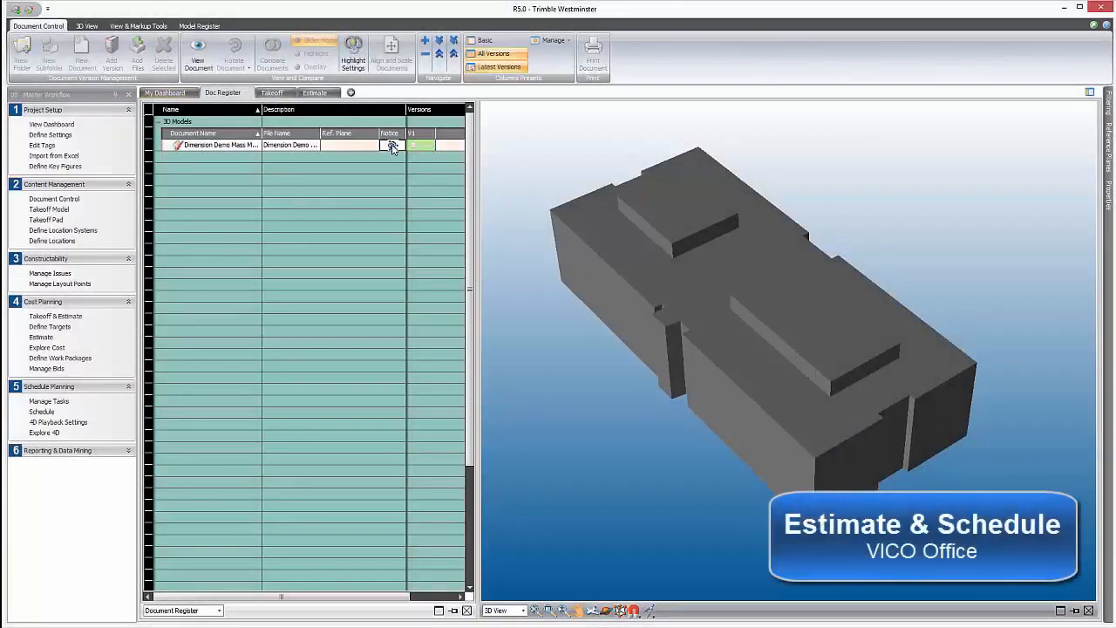
pyautogui.click(199, 25)
pyautogui.click(404, 53)
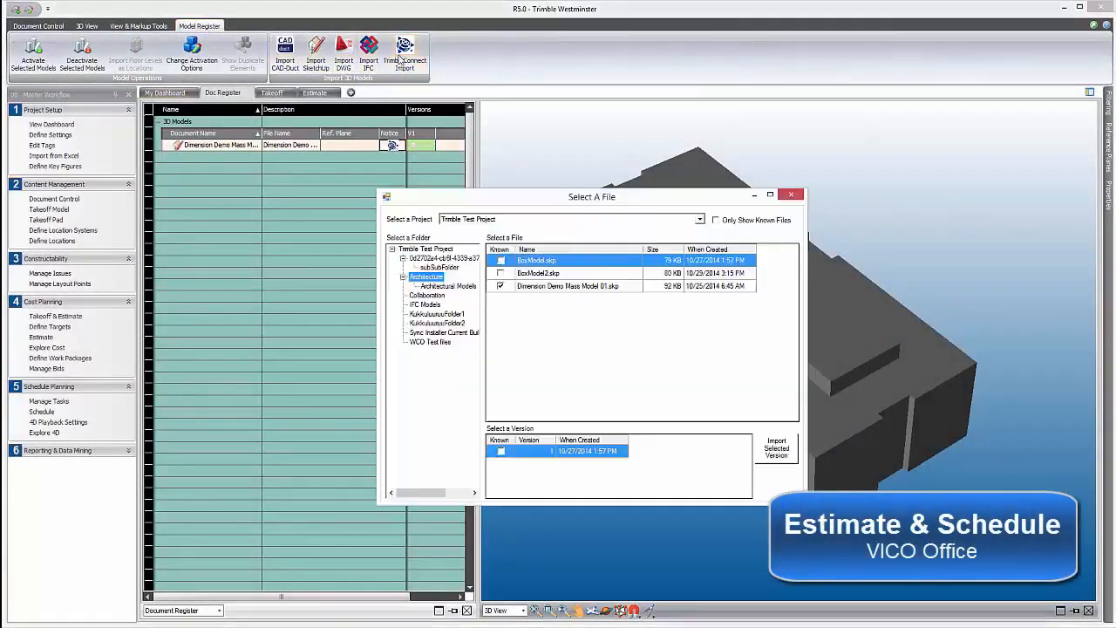
pyautogui.click(433, 345)
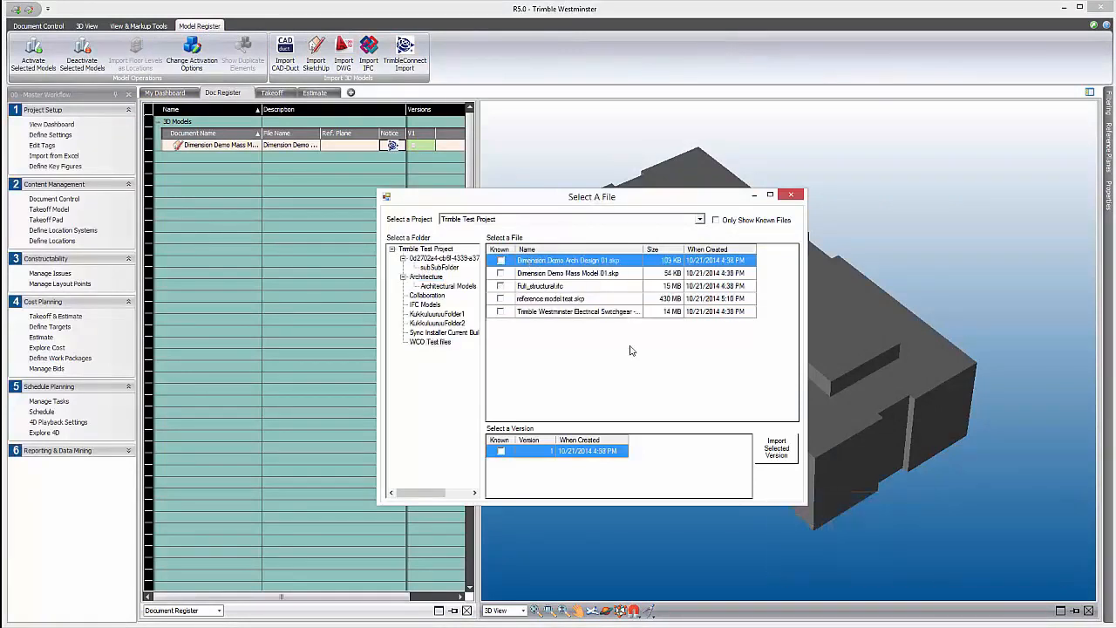
pyautogui.click(776, 449)
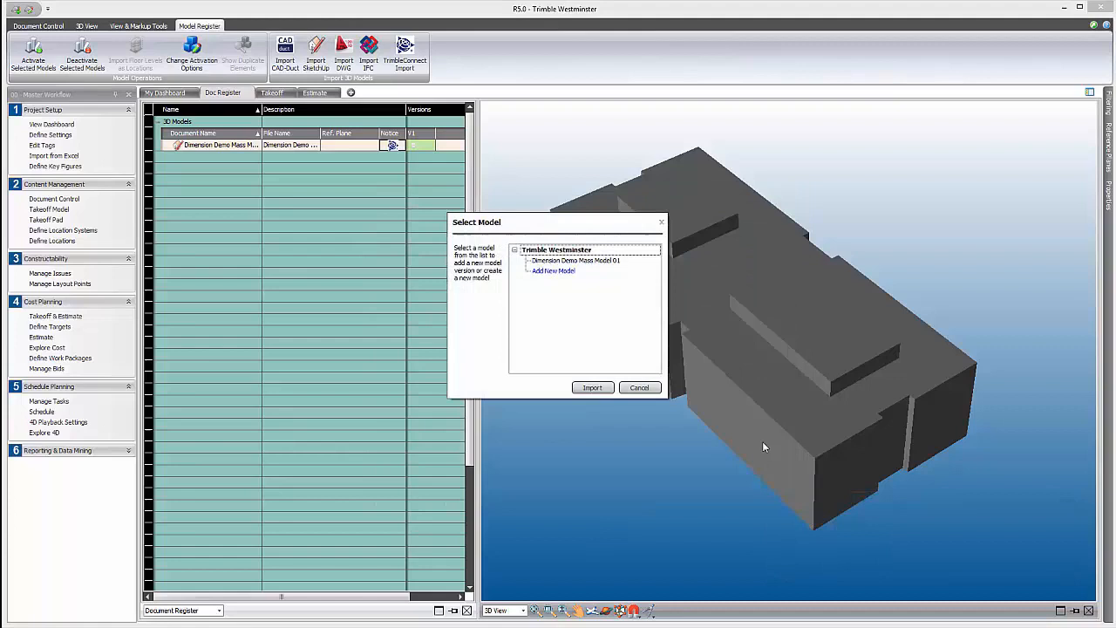
pyautogui.click(612, 261)
pyautogui.click(592, 388)
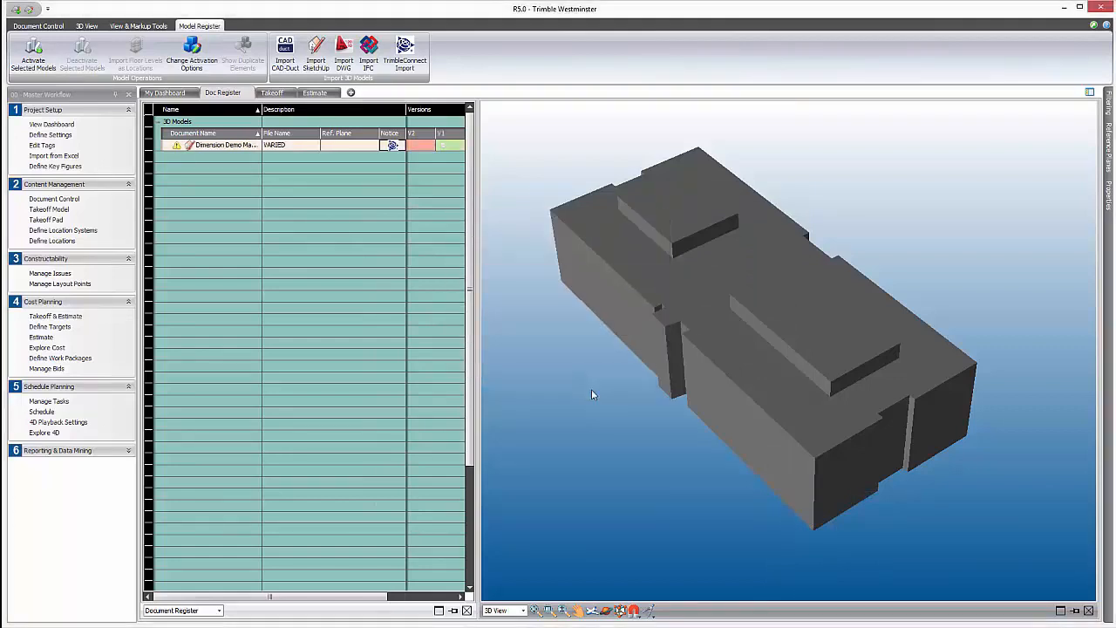
# Compare versions V1 and V2 of the Dimension Demo model in 3D, tilting and shifting the comparison plane through the building.
pyautogui.keyDown('ctrl'); pyautogui.click(422, 144); pyautogui.keyUp('ctrl')
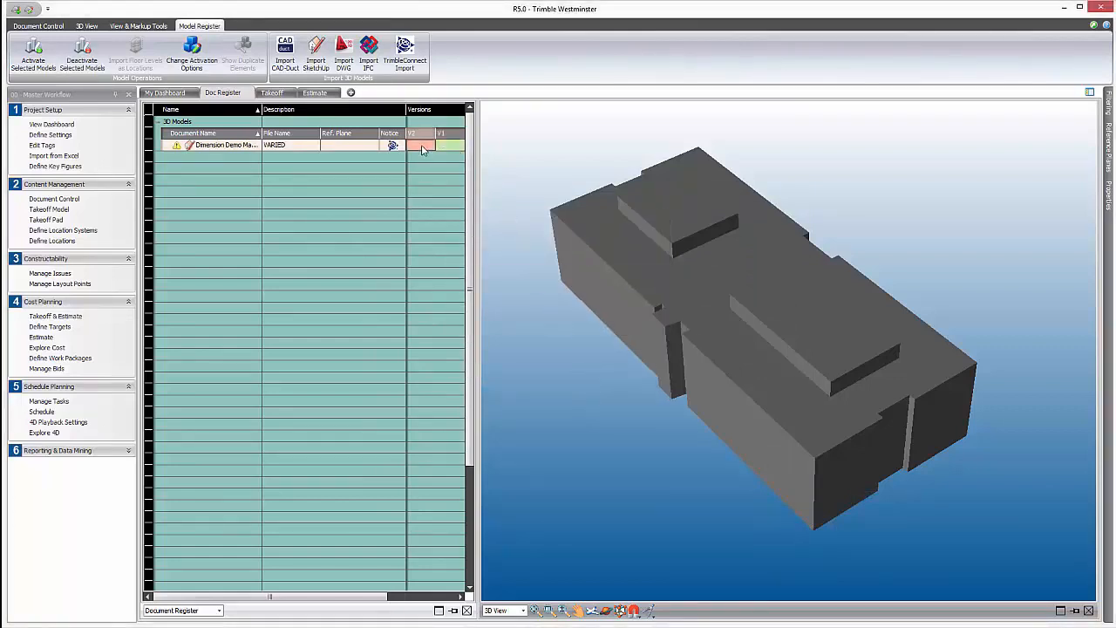
pyautogui.rightClick(422, 145)
pyautogui.click(468, 229)
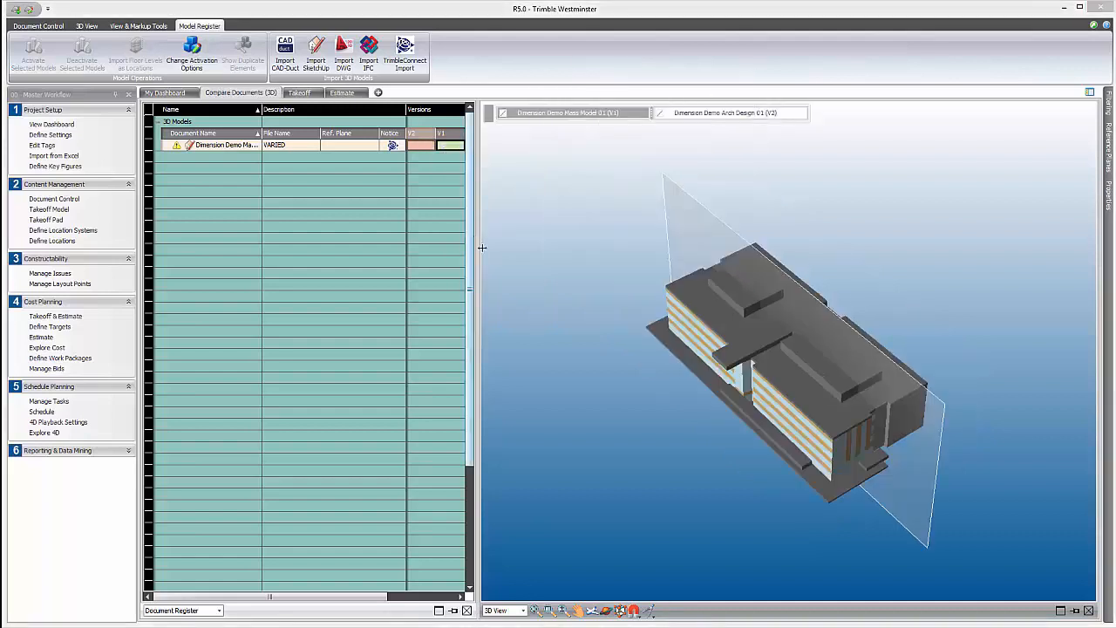
pyautogui.click(606, 611)
pyautogui.moveTo(618, 451); pyautogui.dragTo(599, 403)
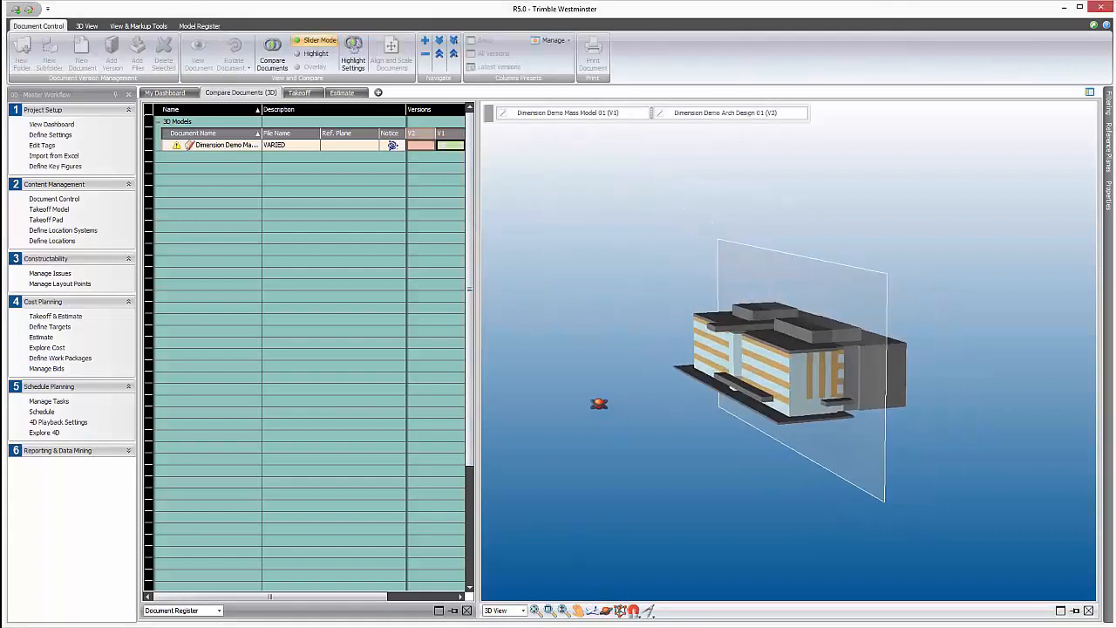
pyautogui.moveTo(845, 264); pyautogui.dragTo(892, 320)
pyautogui.click(612, 612)
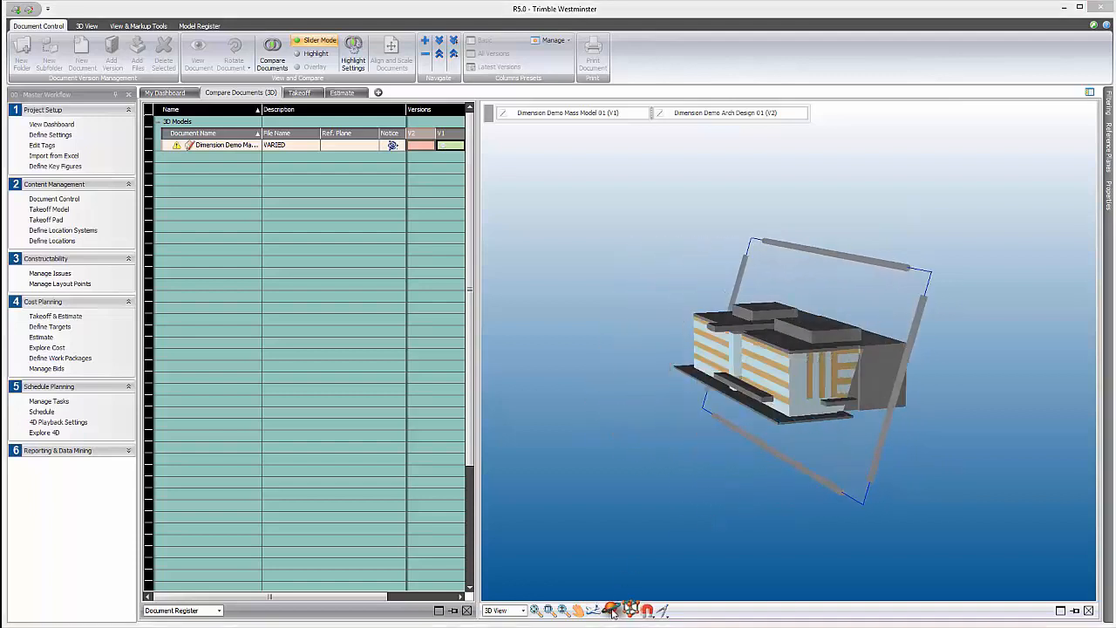
pyautogui.moveTo(851, 478); pyautogui.dragTo(757, 476)
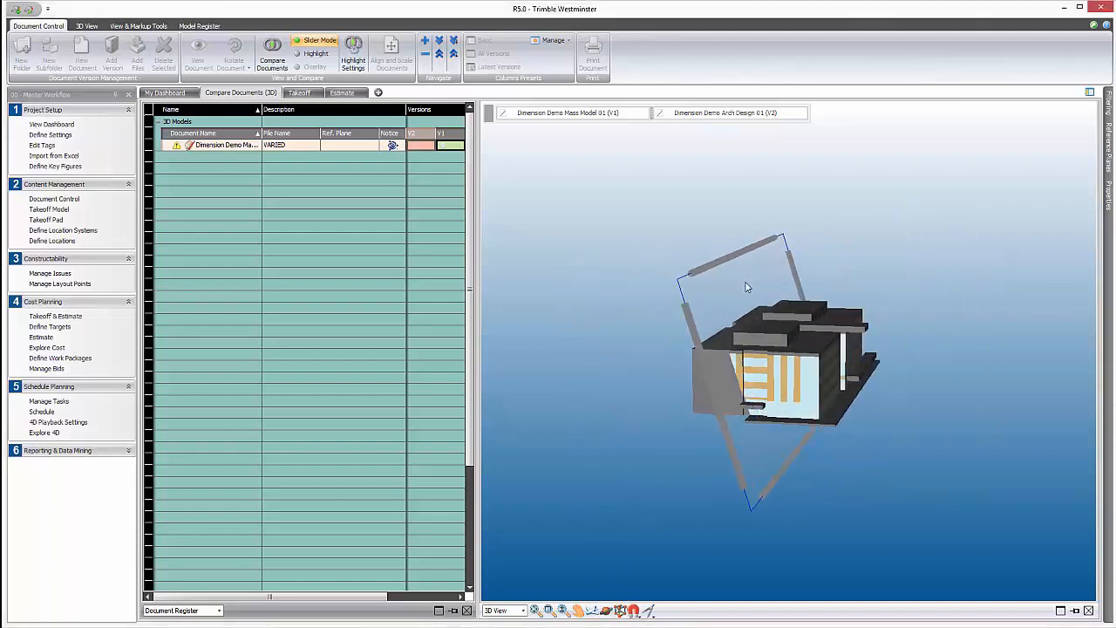
pyautogui.moveTo(747, 287); pyautogui.dragTo(753, 356)
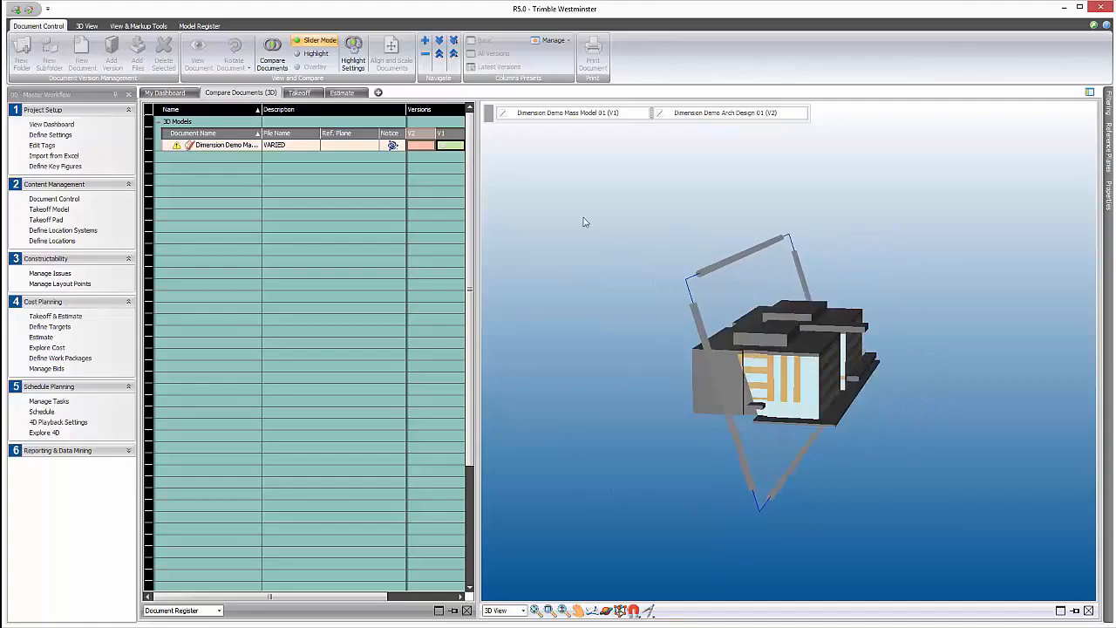
# Activate version V2 of the Dimension Demo model in the document register.
pyautogui.click(421, 149)
pyautogui.rightClick(420, 149)
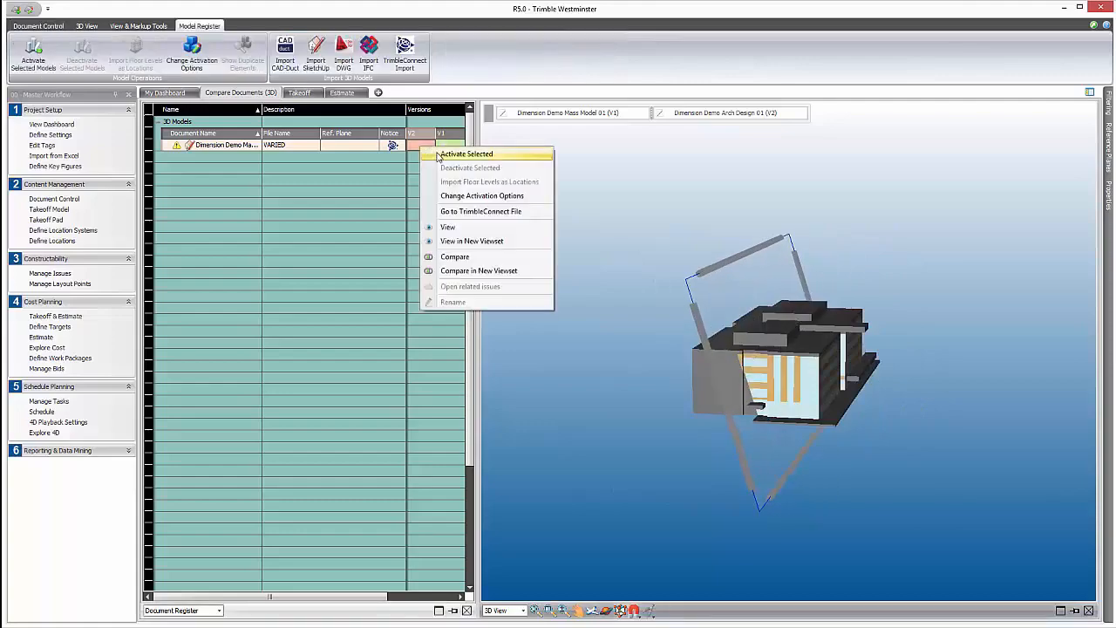
pyautogui.click(440, 155)
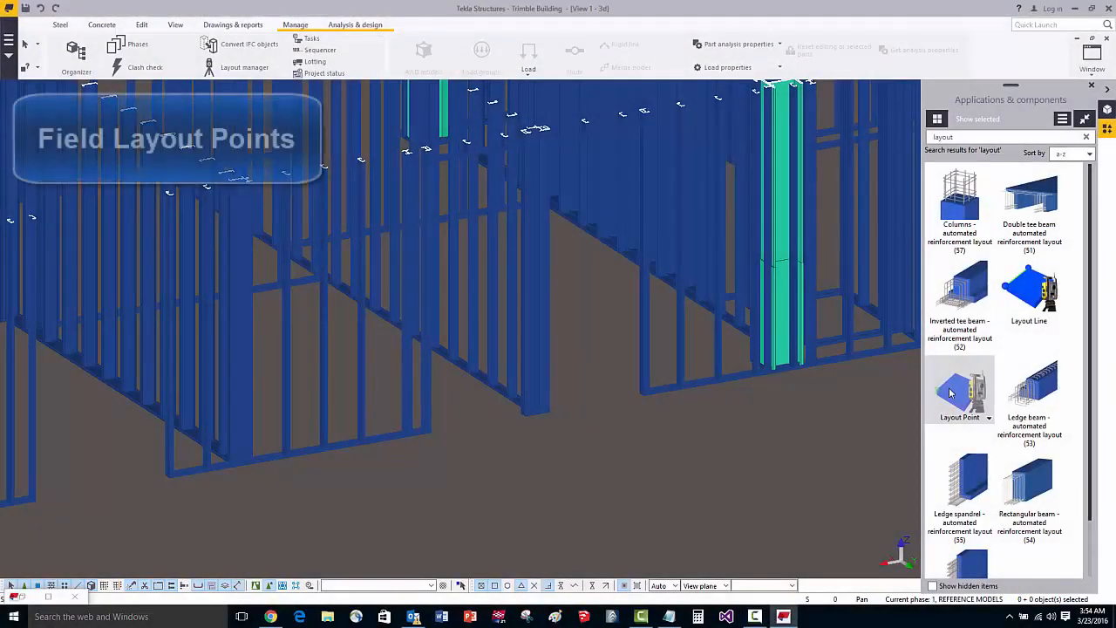
# In Tekla Structures, place STUD TO FLOOR layout points from the FL2 INTERIOR STUDS group at the wall stud bases along the floor.
pyautogui.doubleClick(950, 393)
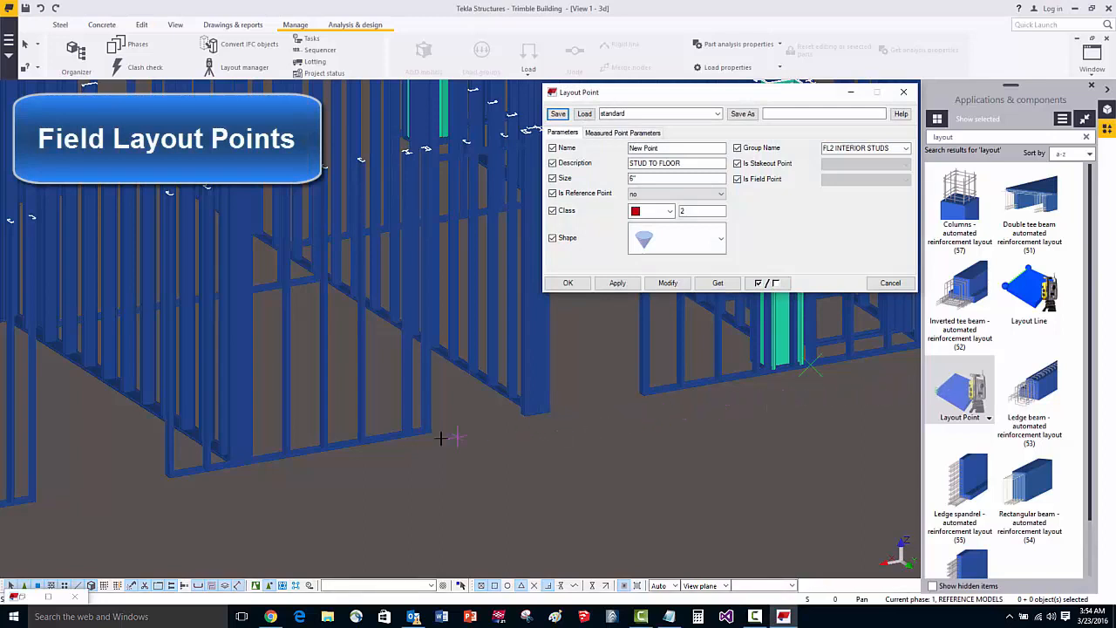
pyautogui.click(168, 474)
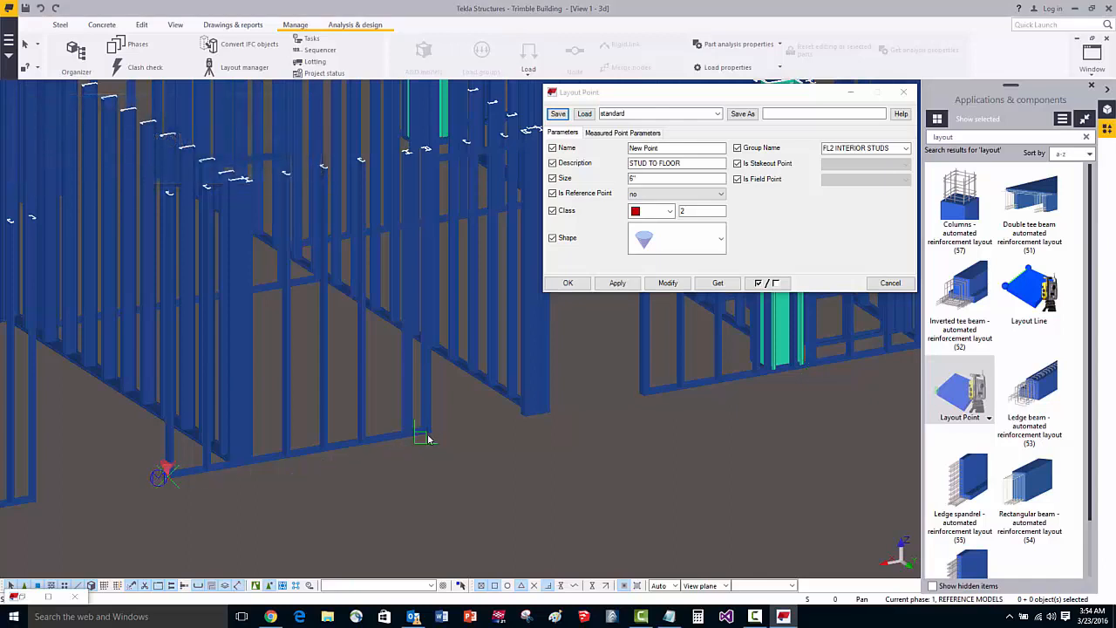
pyautogui.click(528, 412)
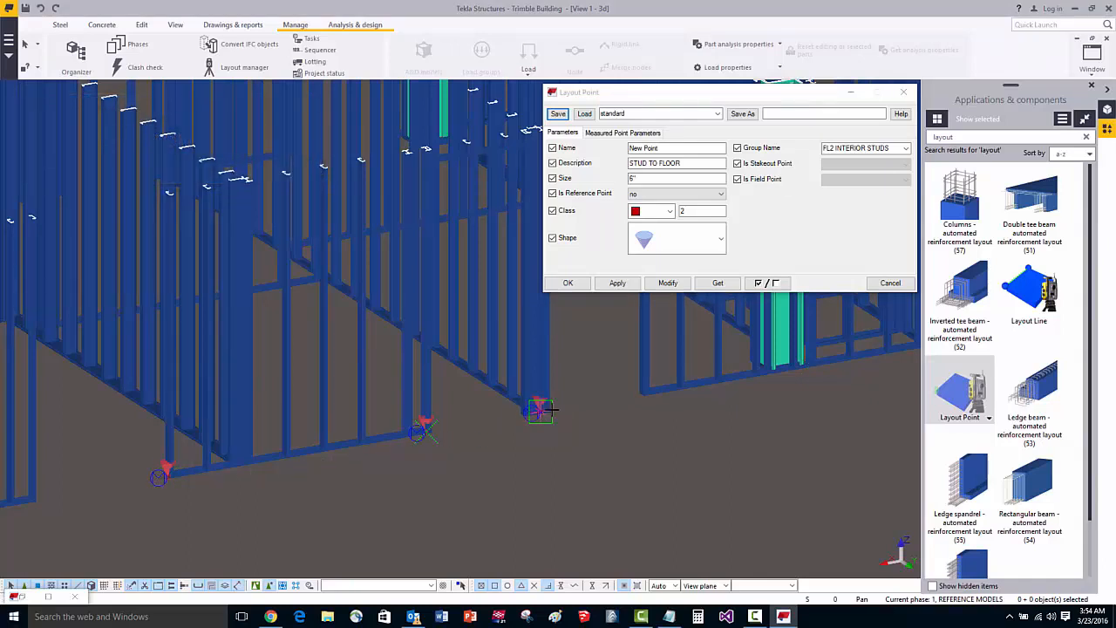
pyautogui.click(635, 393)
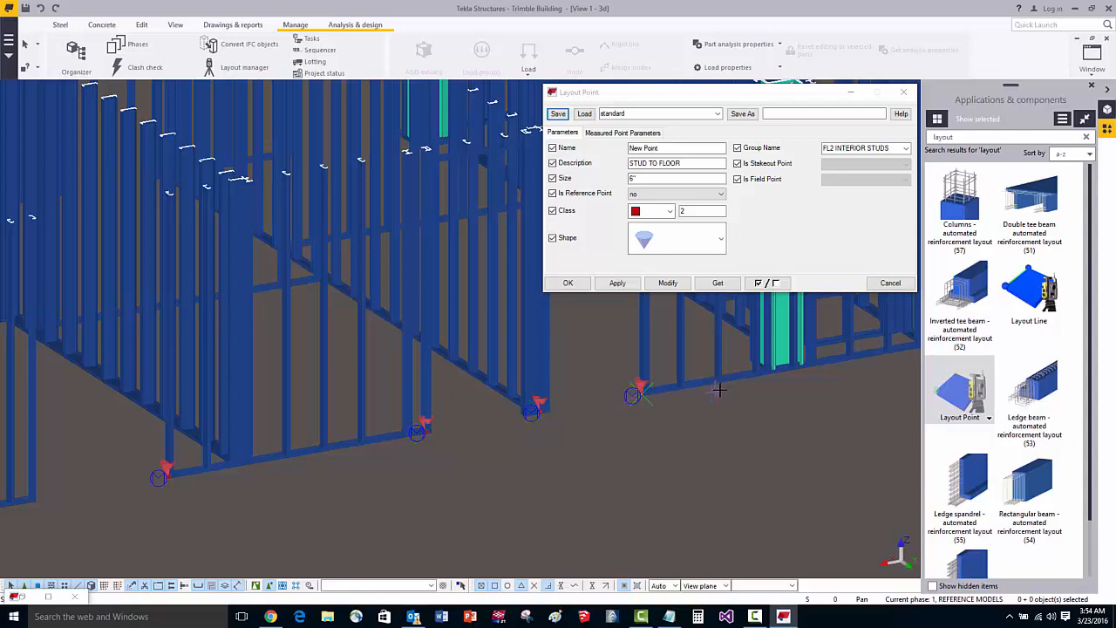
pyautogui.click(773, 380)
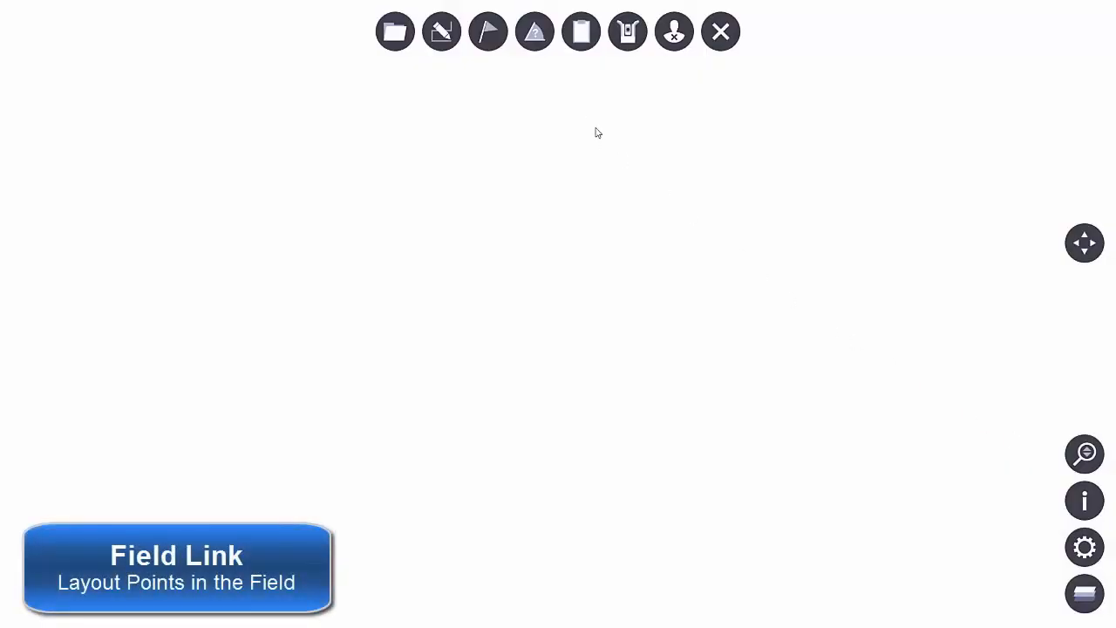
# In Trimble Field Link, sign in to Trimble Connect and open the Trimble Building project's Layout Points folder under 05 Contractor.
pyautogui.click(675, 31)
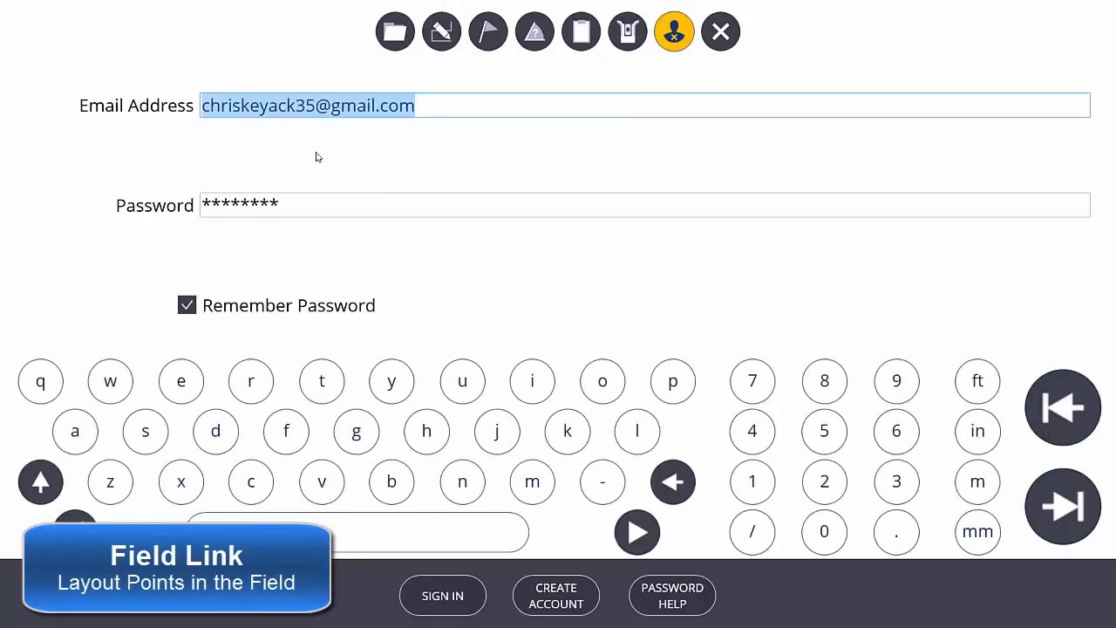
pyautogui.click(430, 588)
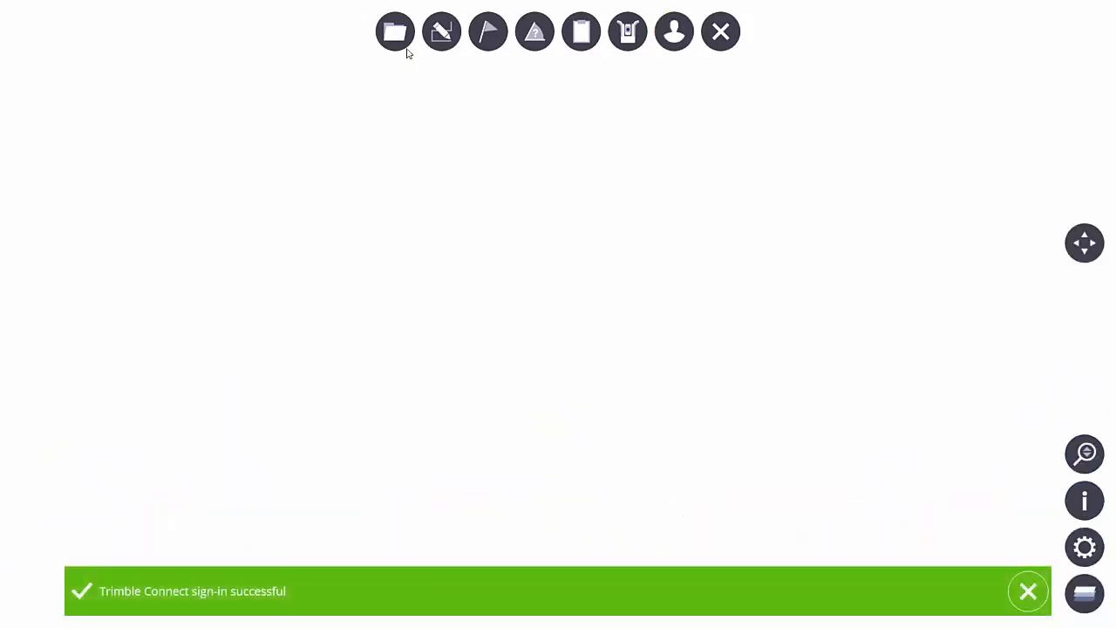
pyautogui.click(397, 35)
pyautogui.click(636, 600)
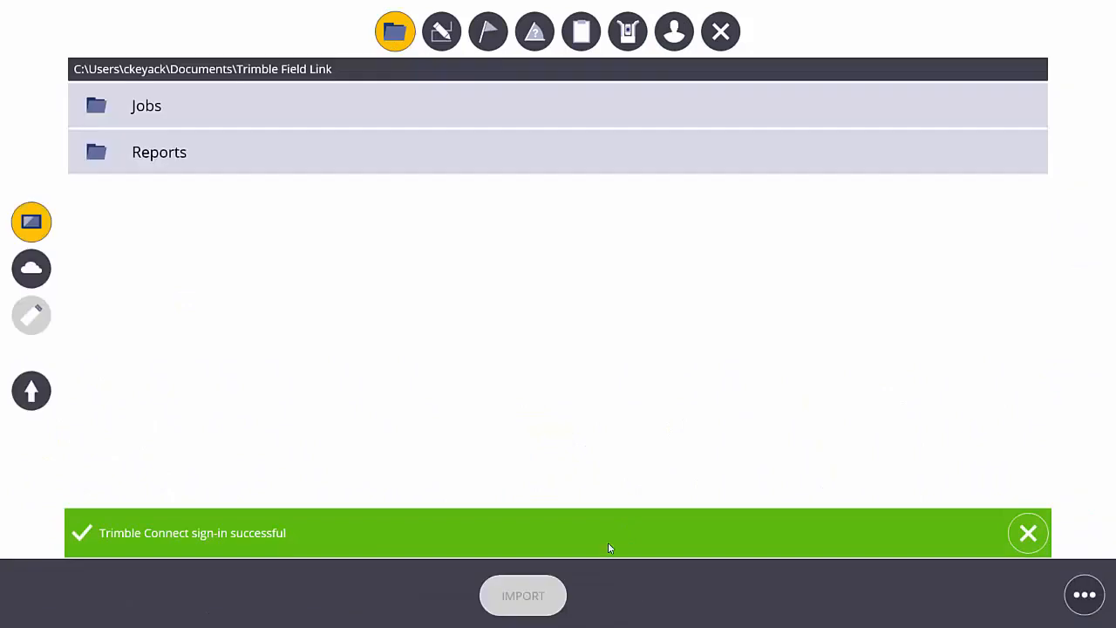
pyautogui.click(31, 267)
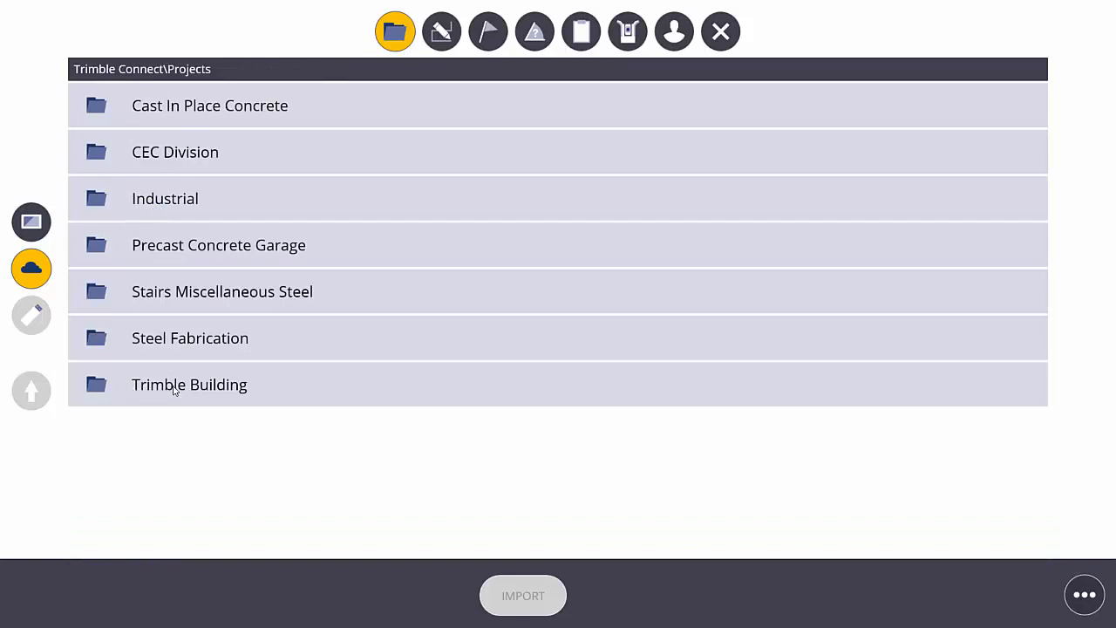
pyautogui.click(174, 389)
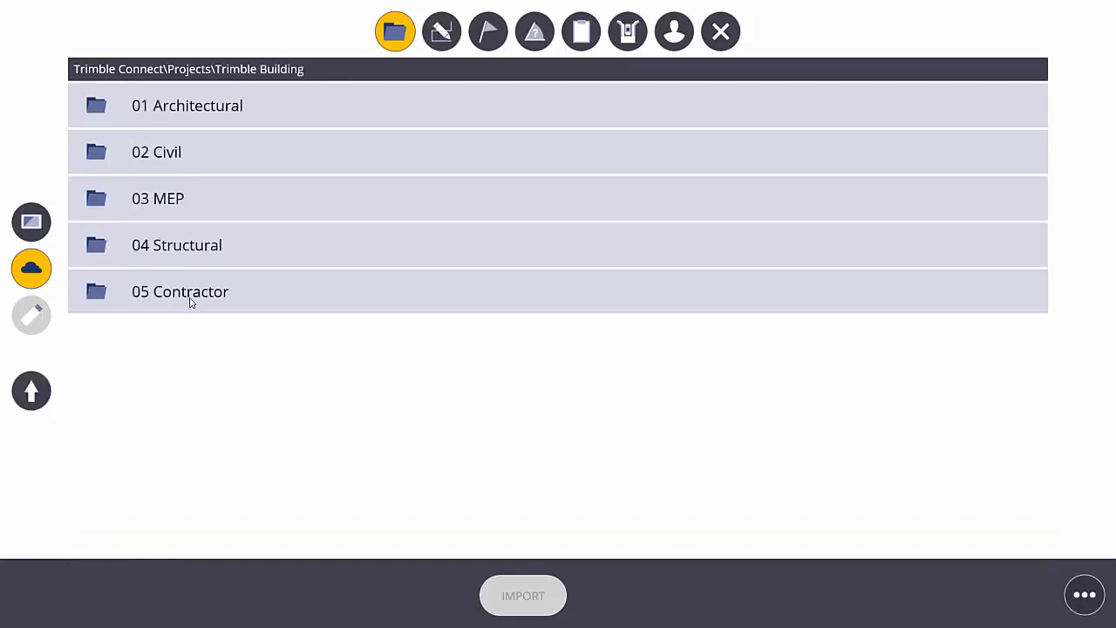
pyautogui.click(191, 301)
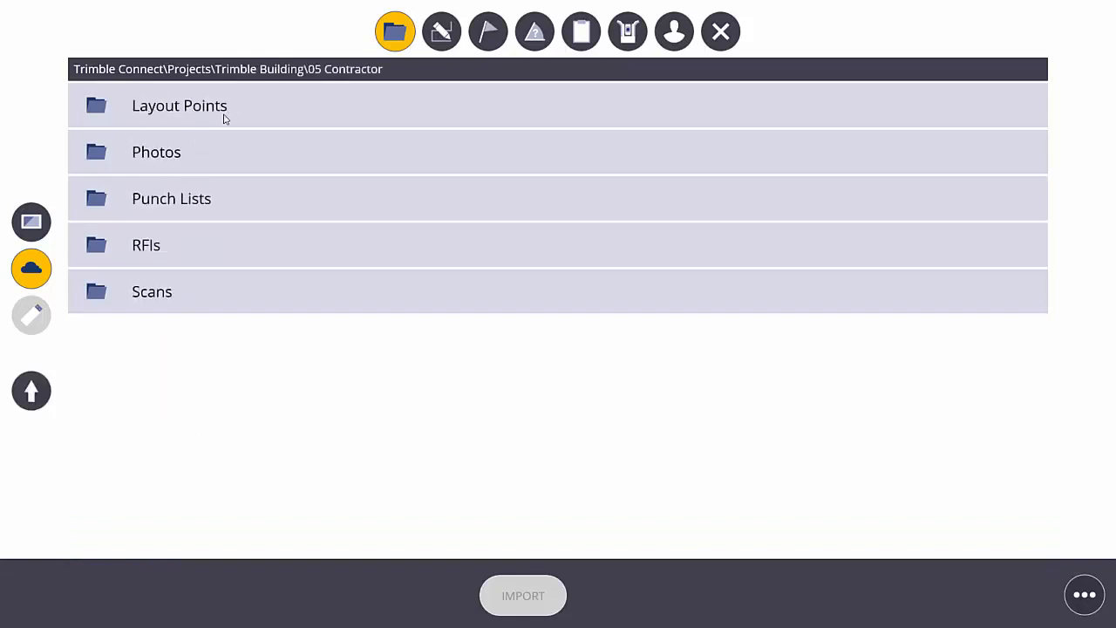
pyautogui.click(186, 112)
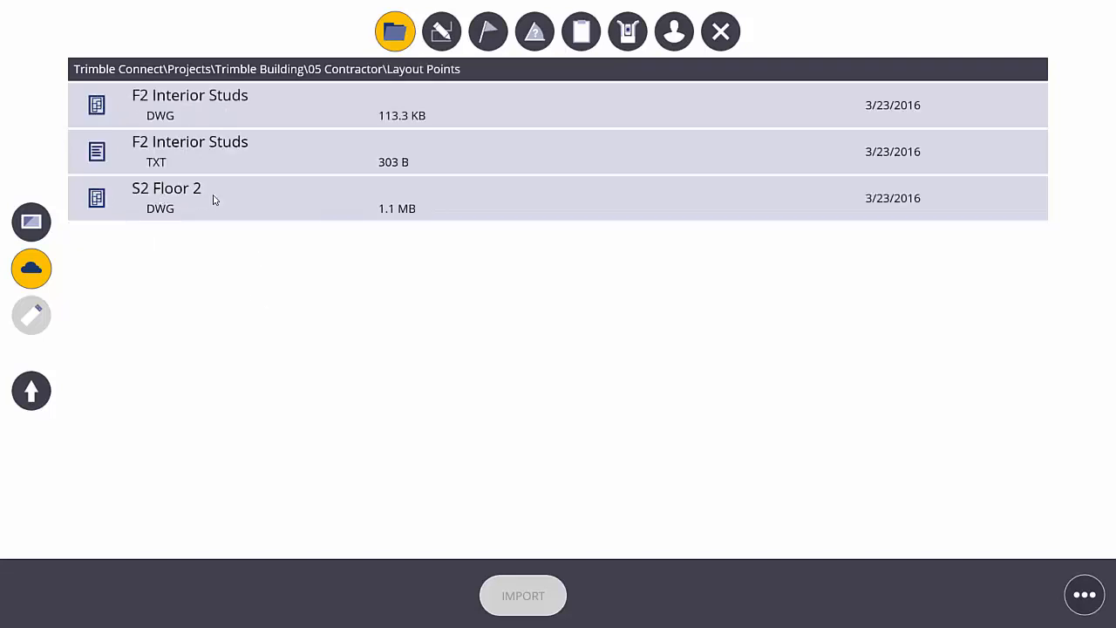
# Import the S2 Floor 2 DWG and the F2 Interior Studs TXT points, and inspect points P1 to P5 on the plan.
pyautogui.click(182, 205)
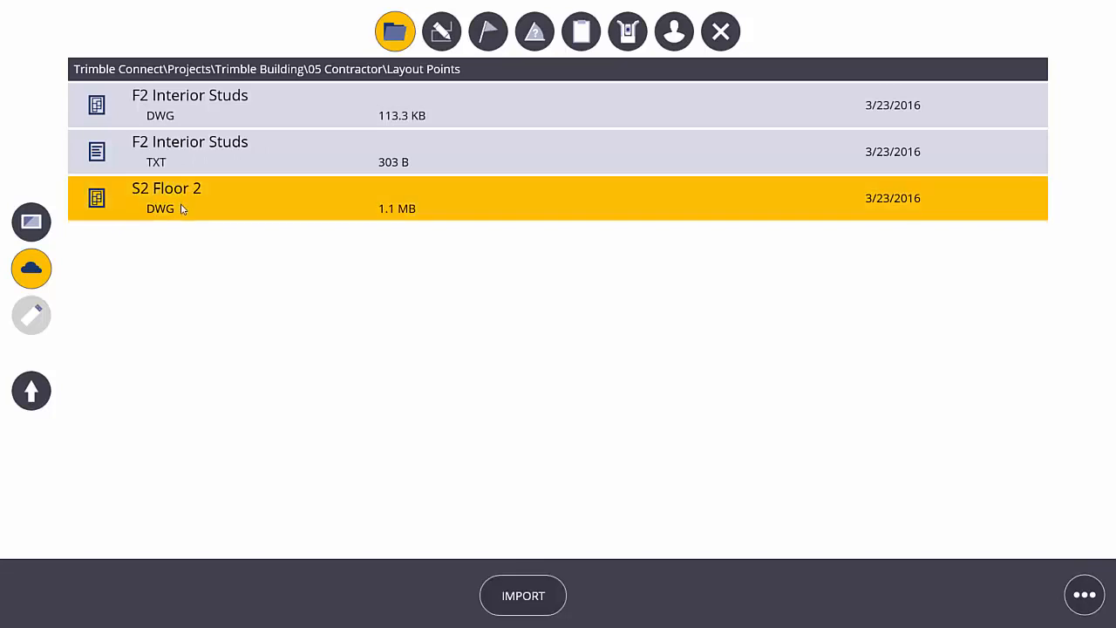
pyautogui.click(508, 597)
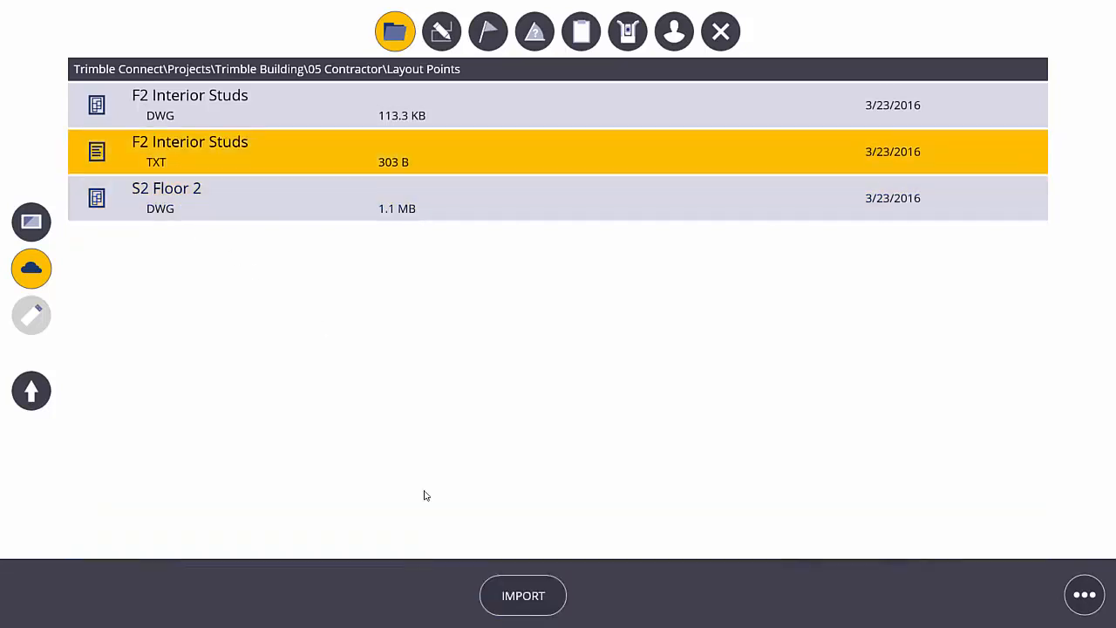
pyautogui.click(508, 598)
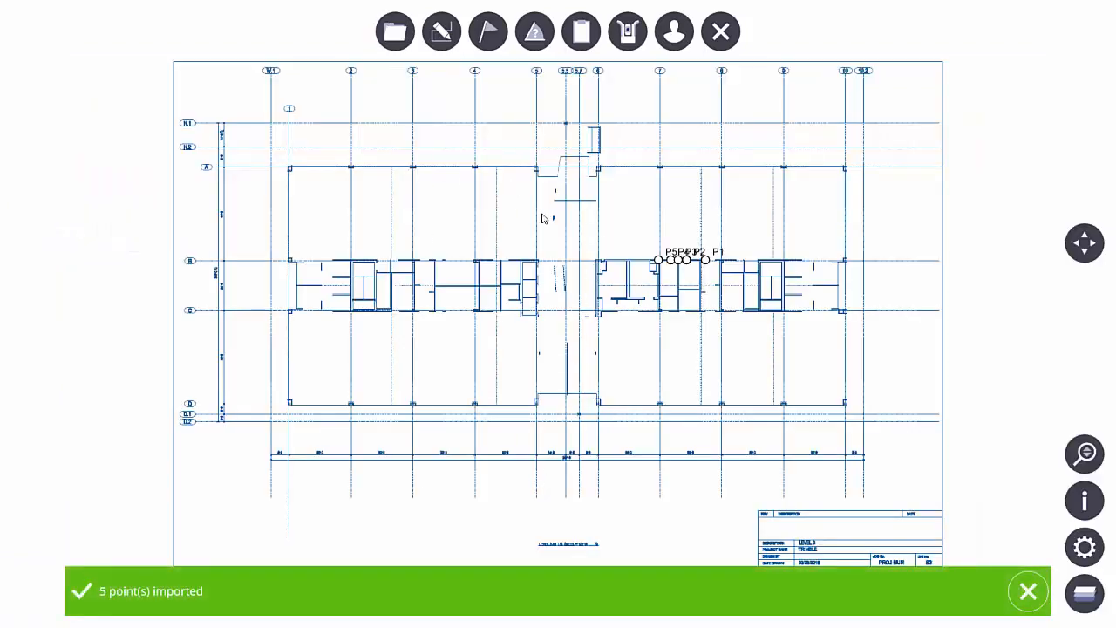
pyautogui.scroll(5, 701, 237)
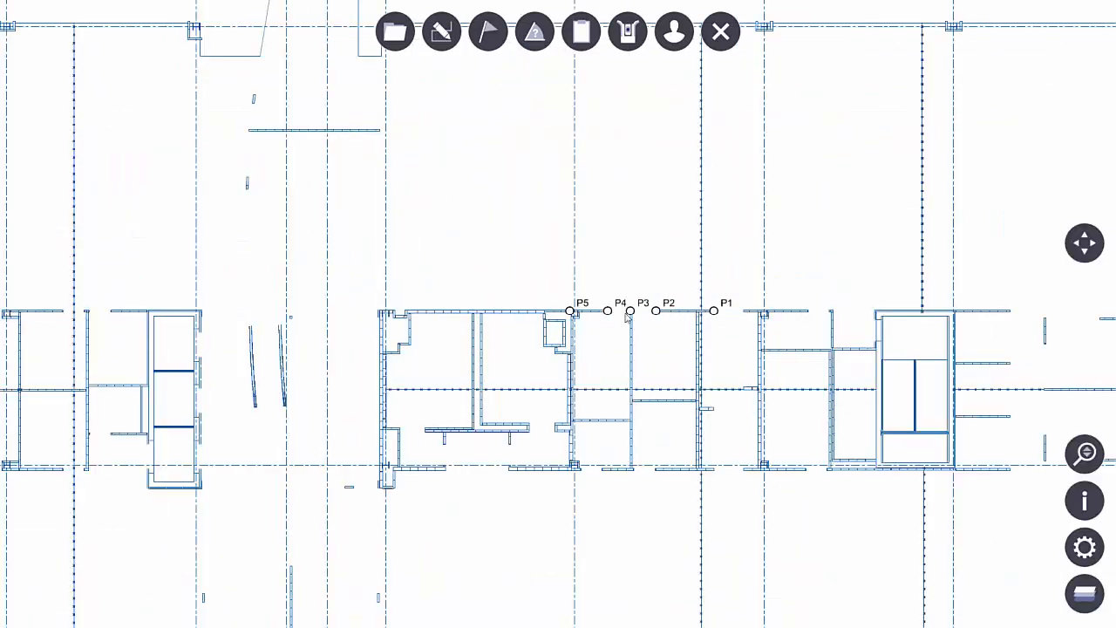
pyautogui.scroll(5, 626, 317)
pyautogui.moveTo(742, 353); pyautogui.dragTo(721, 356)
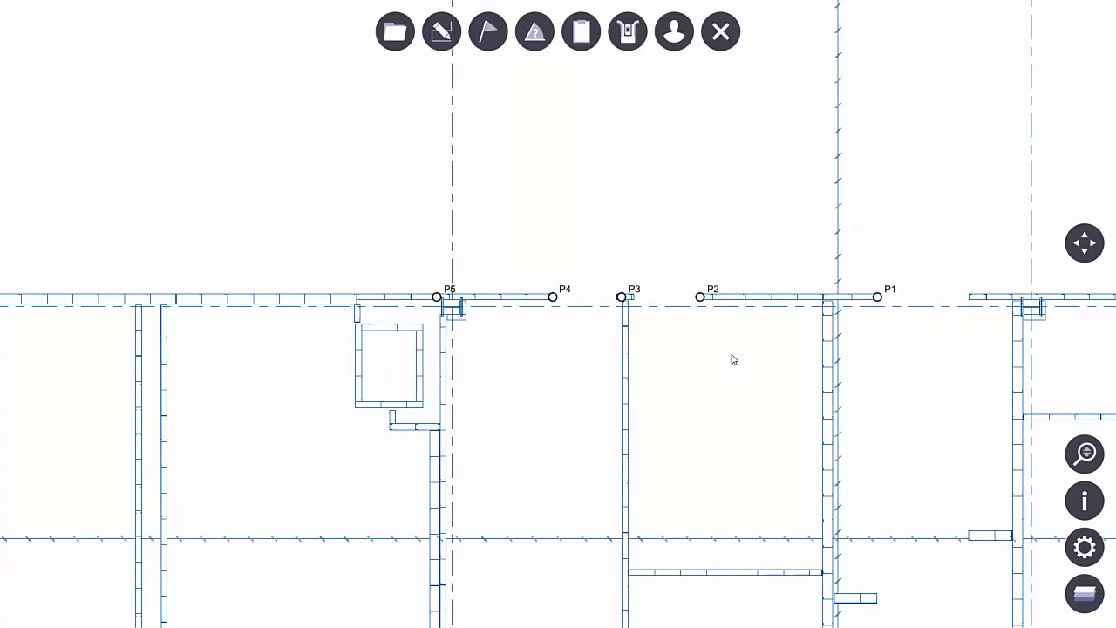
pyautogui.moveTo(733, 359); pyautogui.dragTo(718, 361)
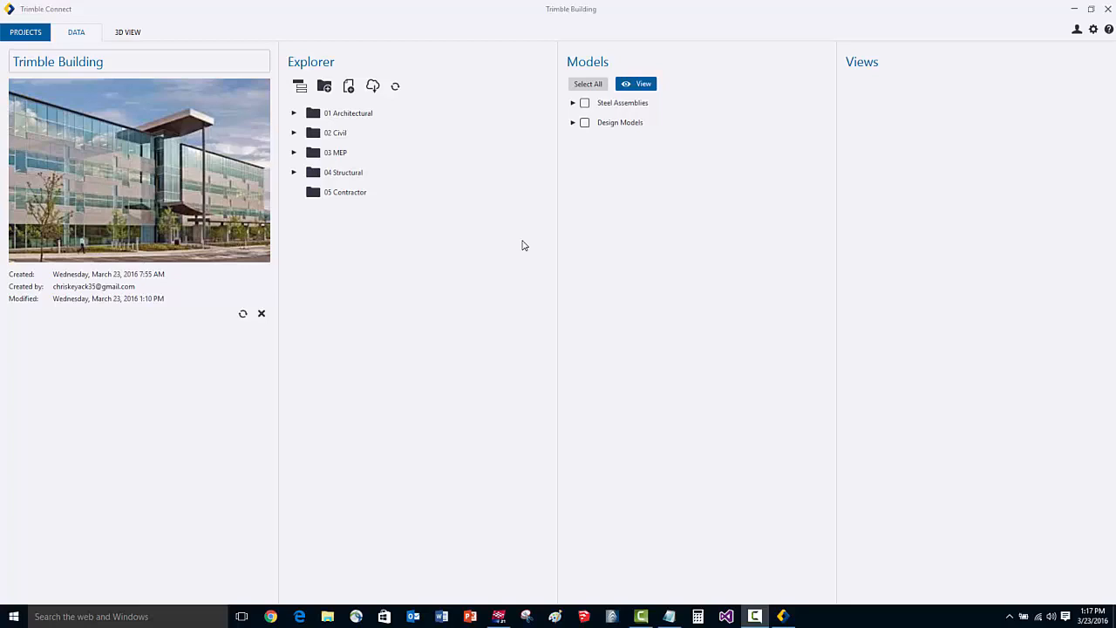
# In Trimble Connect for desktop, expand the Architectural and Civil folders and load the whole Design Models group in the 3D view.
pyautogui.click(294, 113)
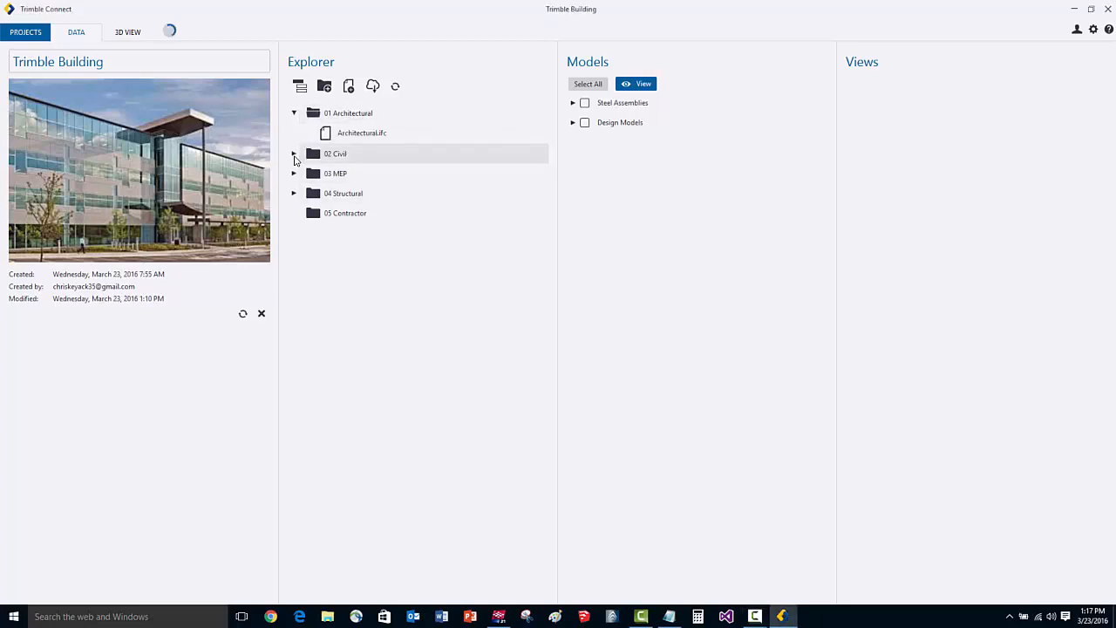
pyautogui.click(294, 154)
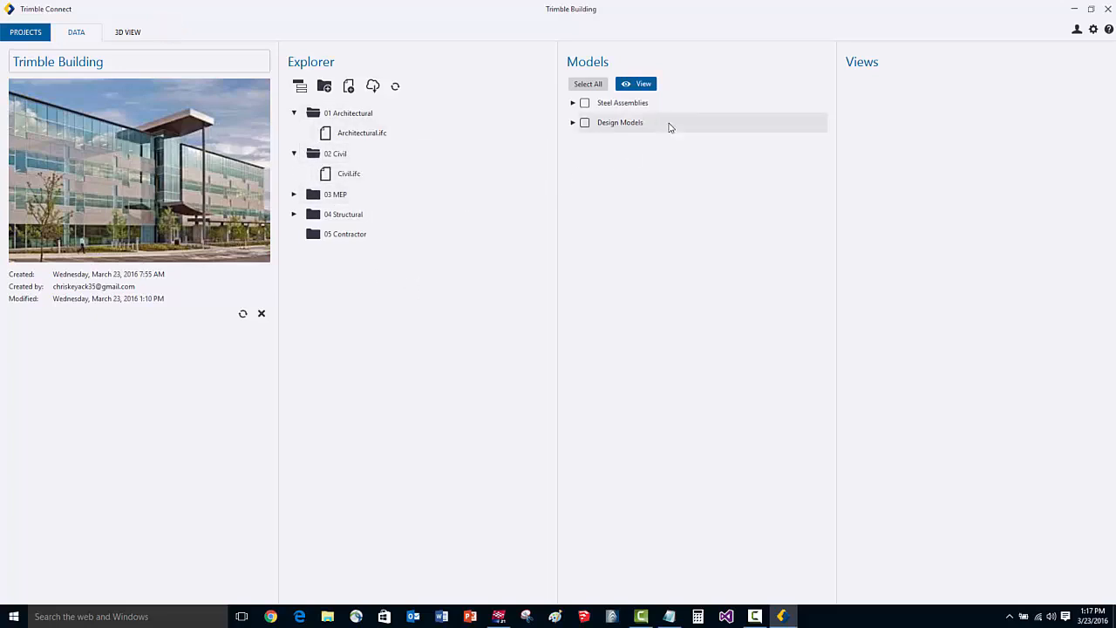
pyautogui.click(572, 103)
pyautogui.click(572, 103)
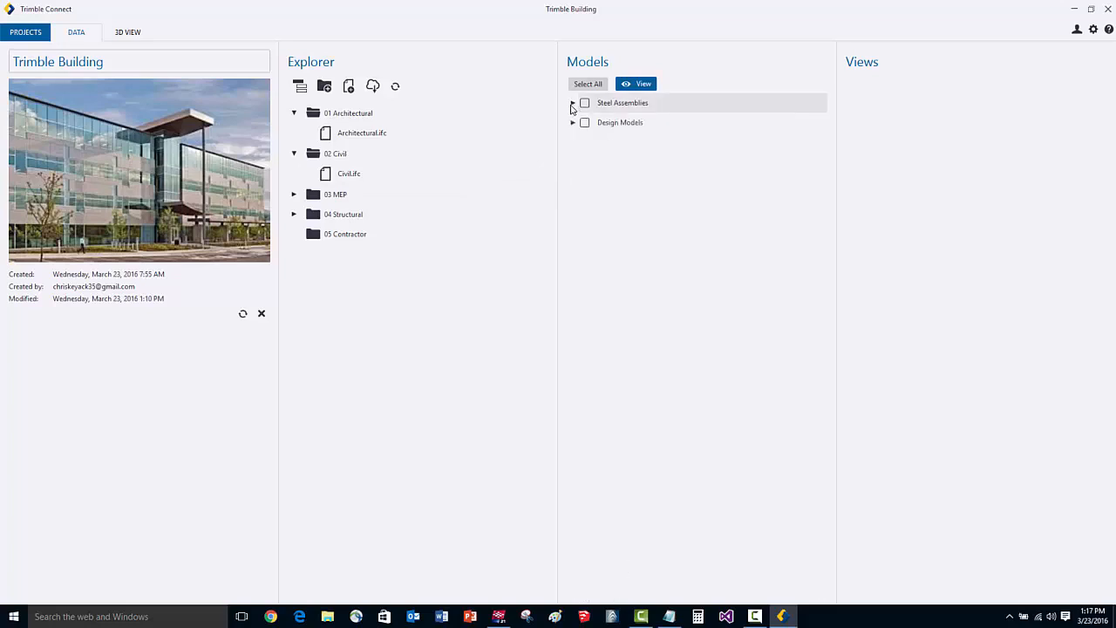
pyautogui.click(573, 122)
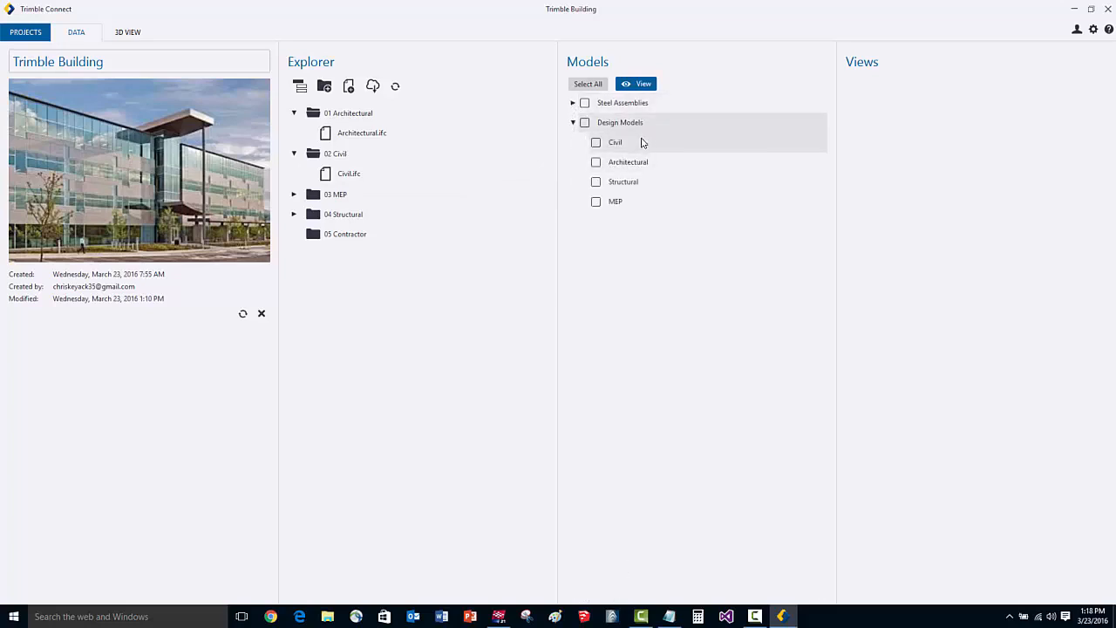
pyautogui.click(585, 123)
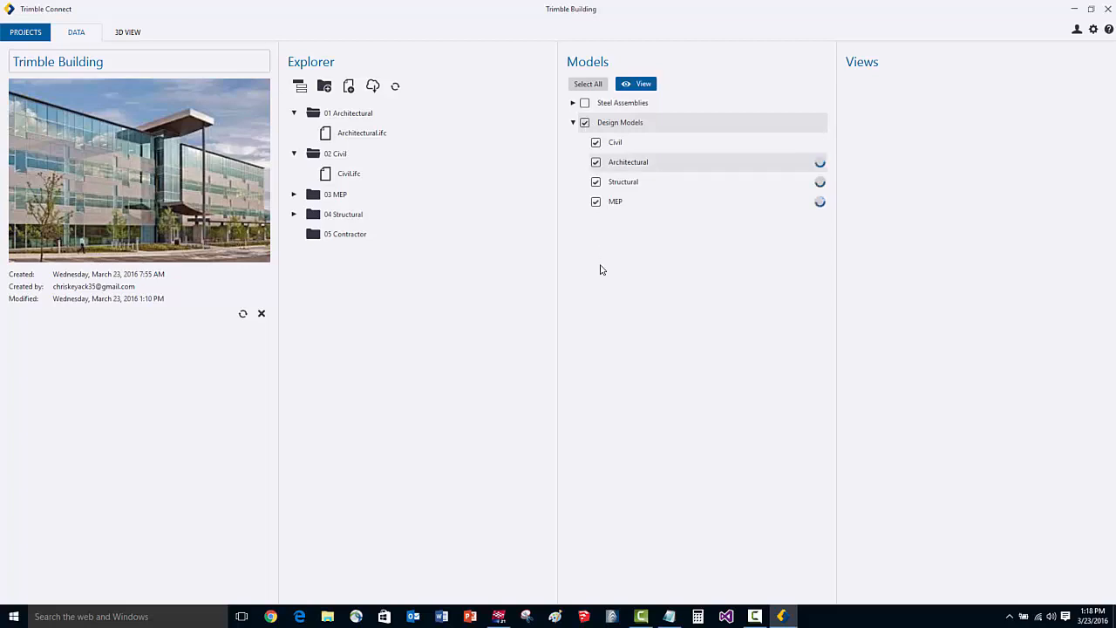
pyautogui.click(130, 32)
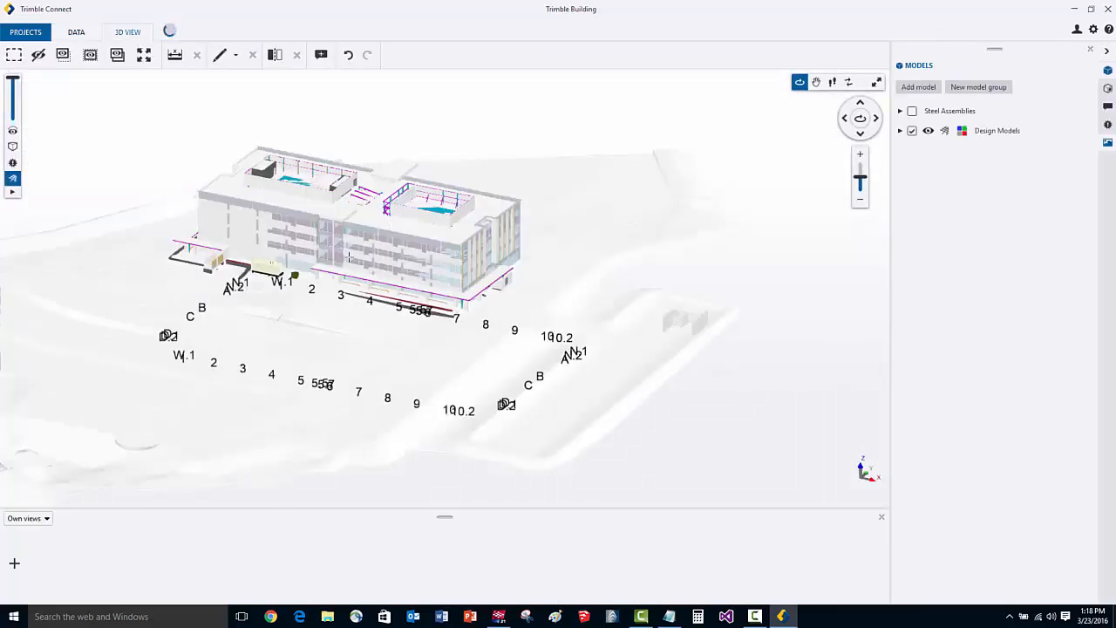
# Hide the Civil model of the Design Models group in the 3D view.
pyautogui.scroll(5, 261, 233)
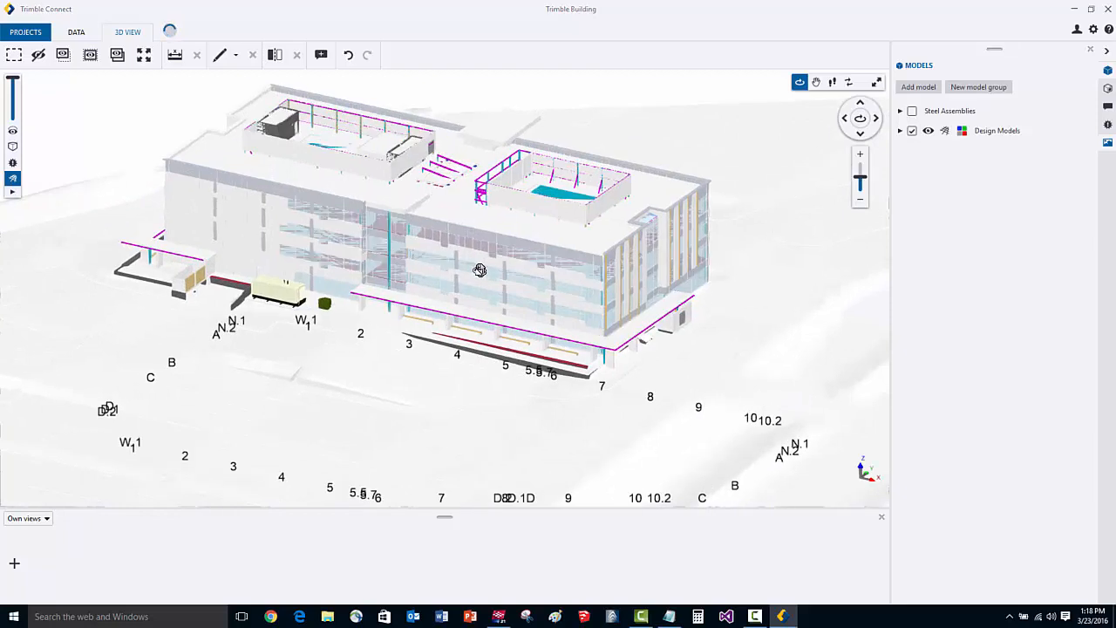
pyautogui.moveTo(479, 270)
pyautogui.mouseDown()
pyautogui.moveTo(466, 267)
pyautogui.moveTo(491, 253)
pyautogui.mouseUp()
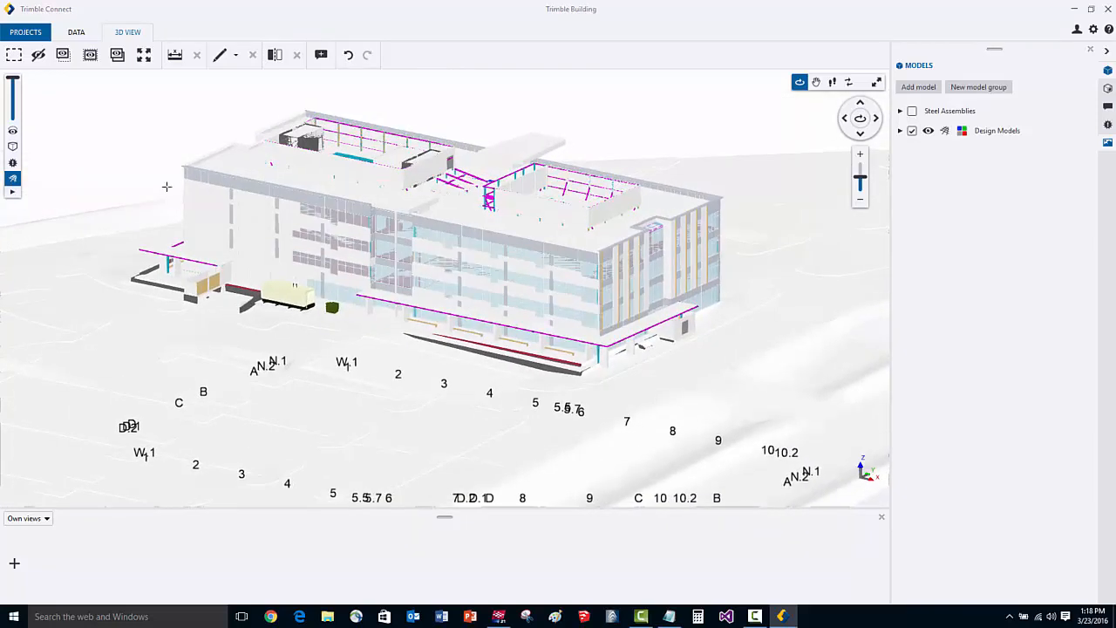
pyautogui.click(900, 131)
pyautogui.click(943, 151)
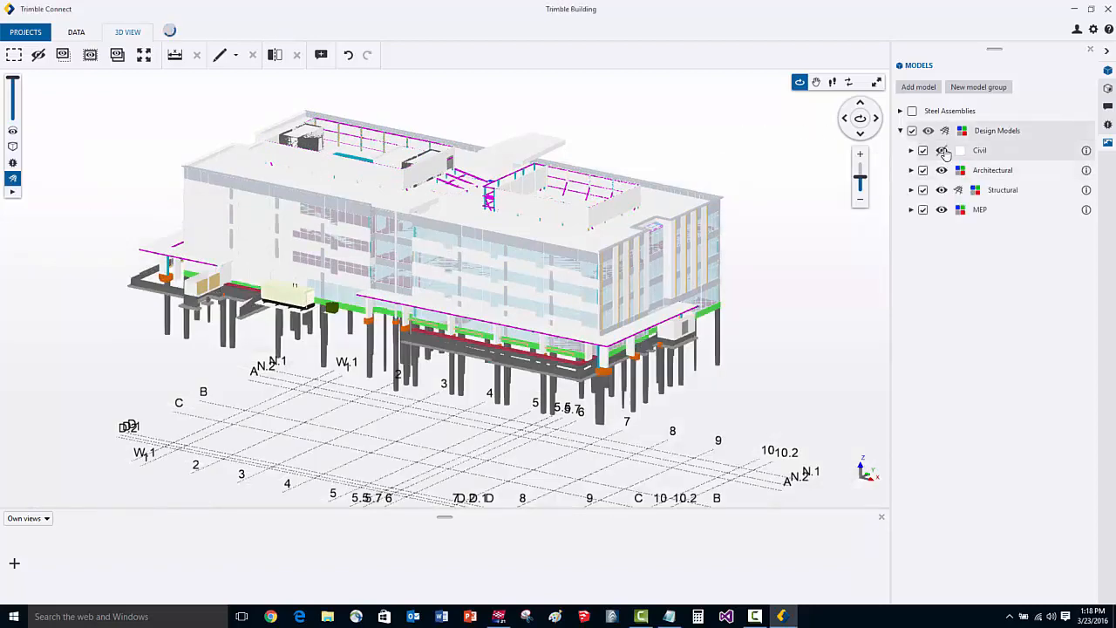
# Hide the Architectural and Structural models to isolate MEP, and restore the Architectural, Structural and Civil models in the 3D view.
pyautogui.click(942, 171)
pyautogui.click(943, 191)
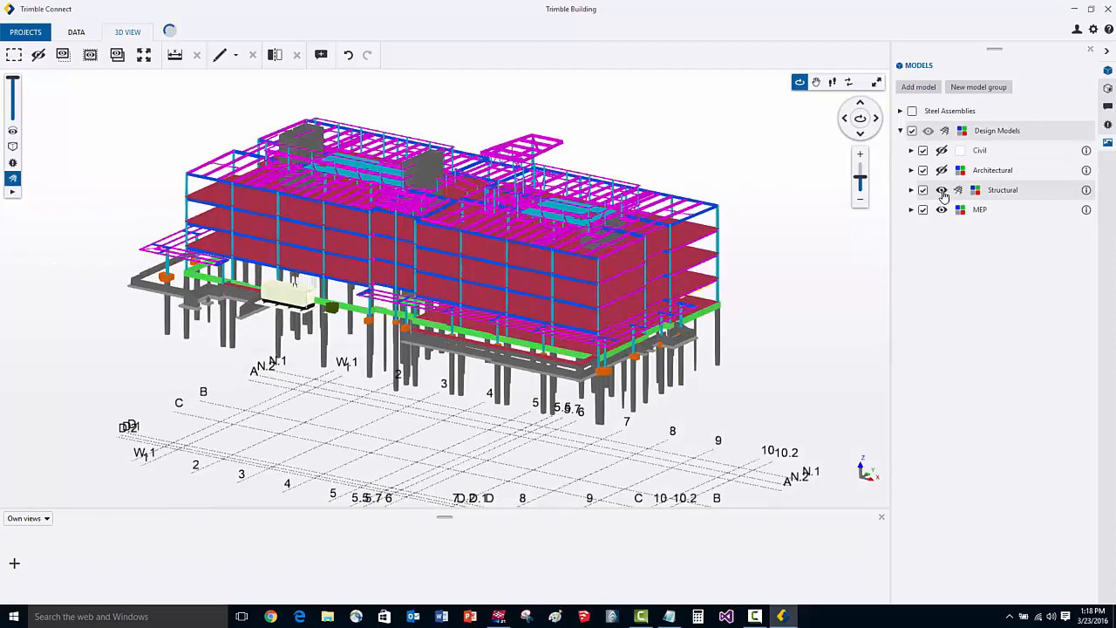
pyautogui.click(942, 190)
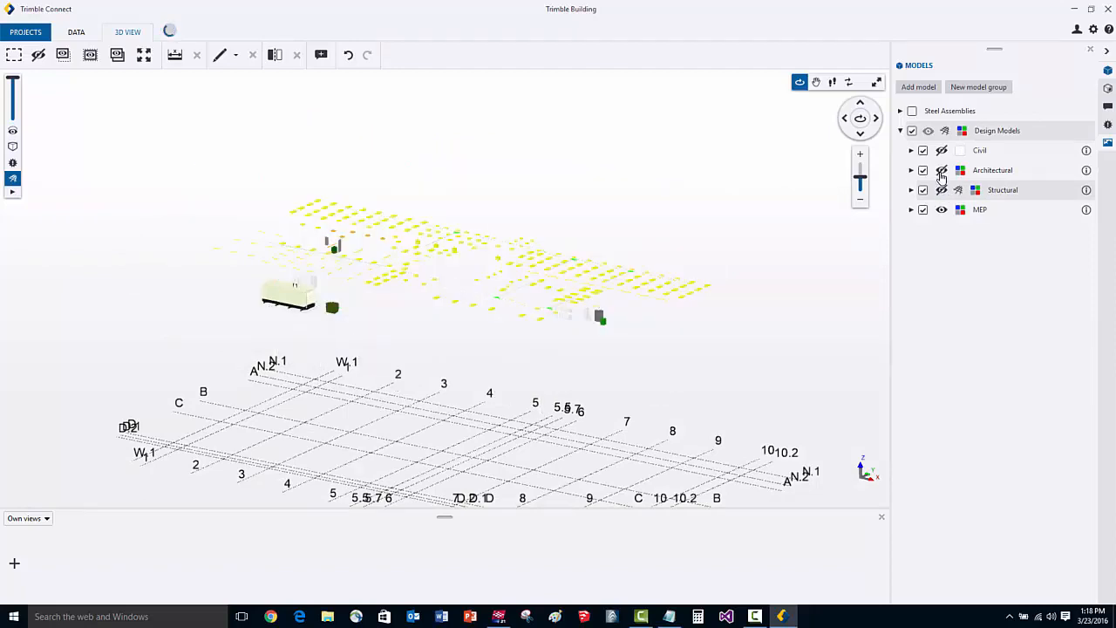
pyautogui.click(942, 170)
pyautogui.click(942, 150)
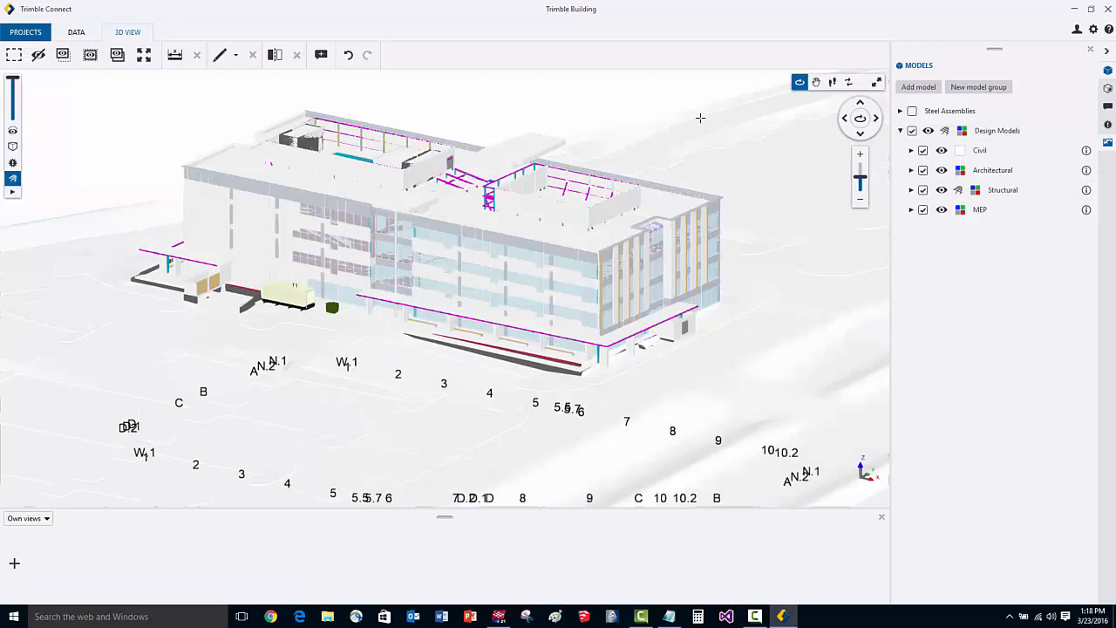
# Open the list of model objects and group them by Phase.
pyautogui.click(1109, 88)
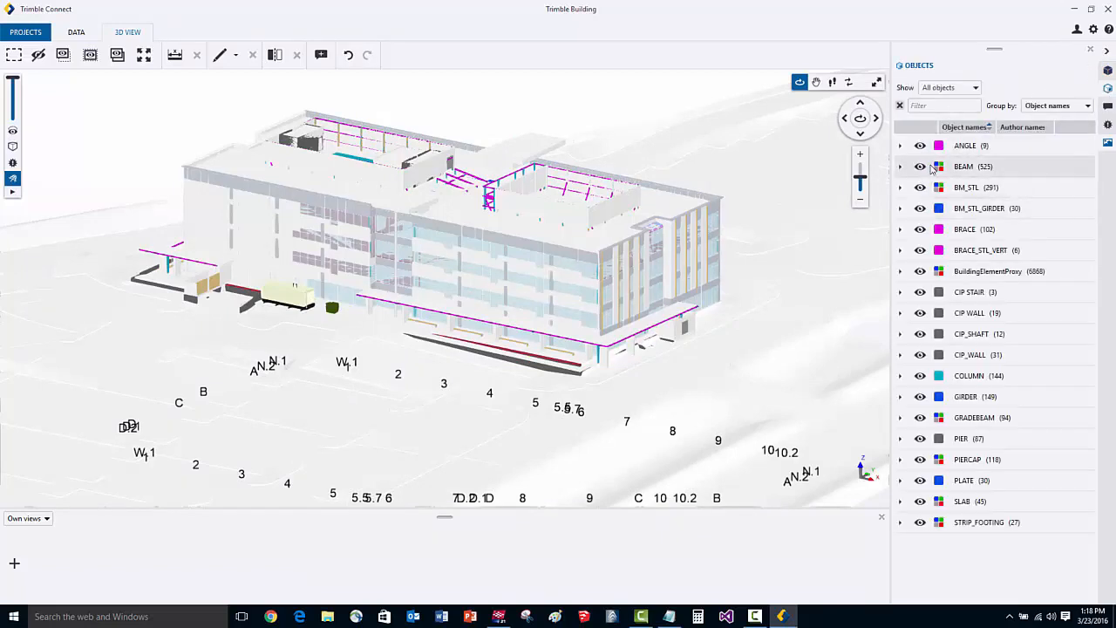
pyautogui.click(1069, 107)
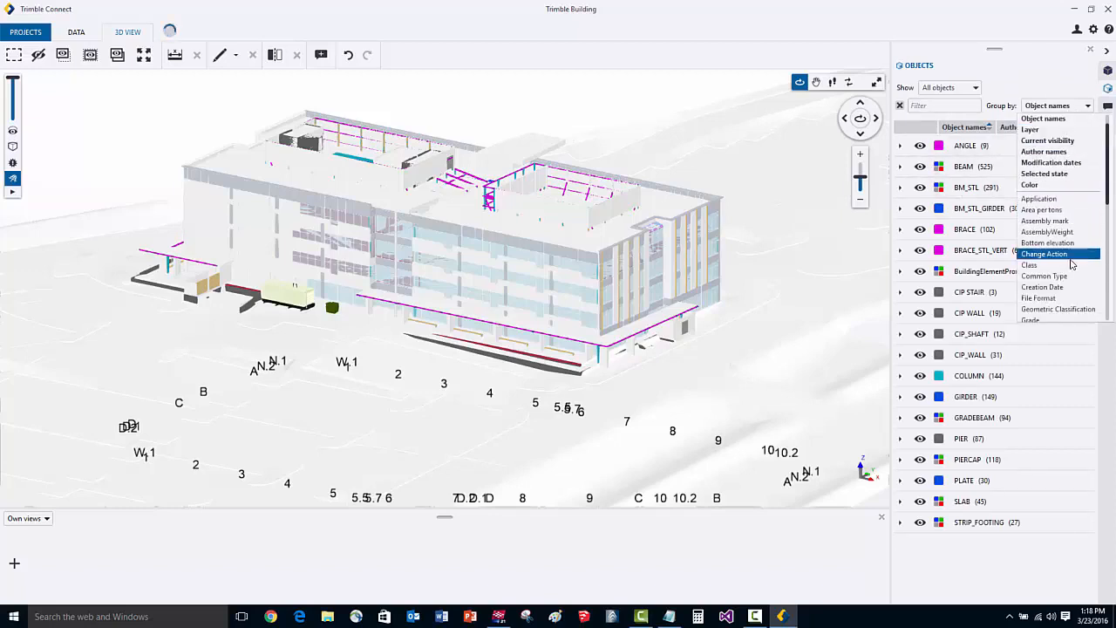
pyautogui.scroll(-1, 1062, 290)
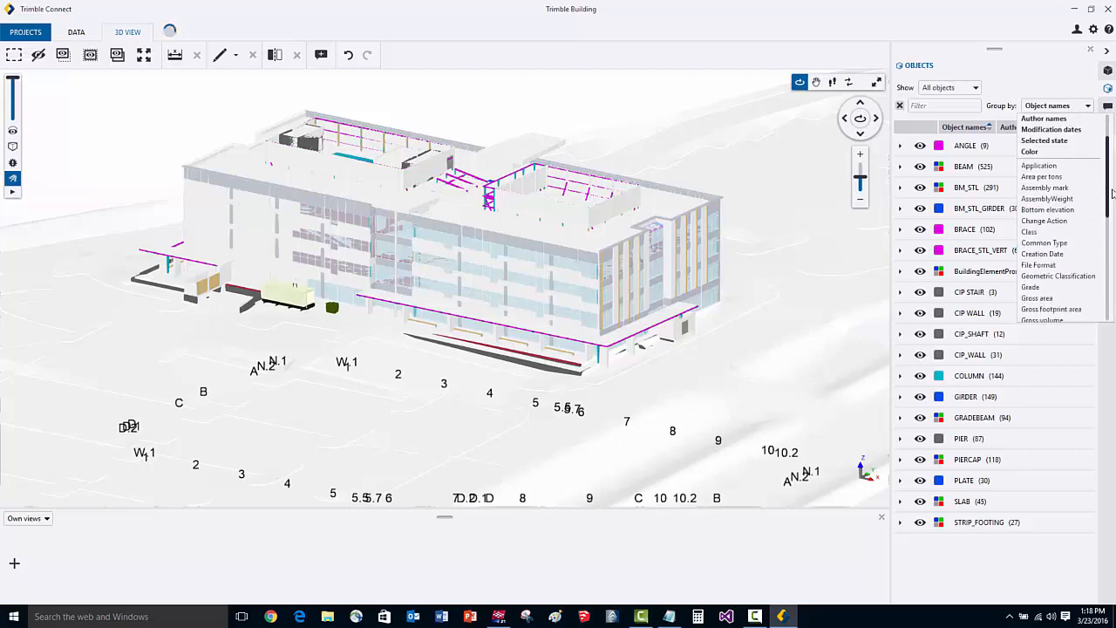
pyautogui.moveTo(1109, 193); pyautogui.dragTo(1108, 256)
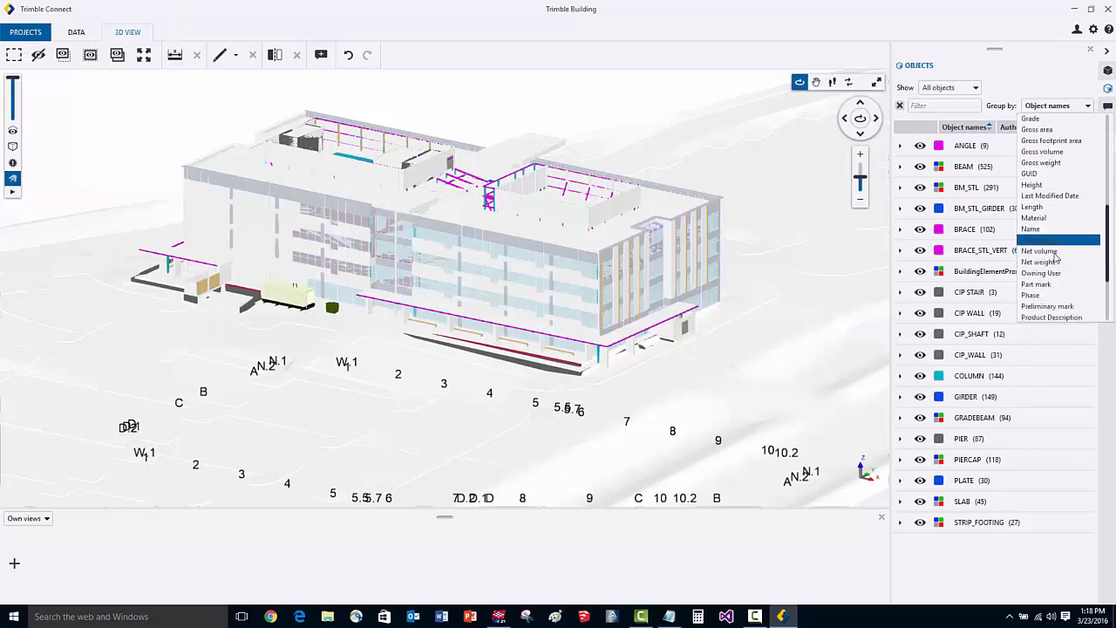
pyautogui.click(1040, 298)
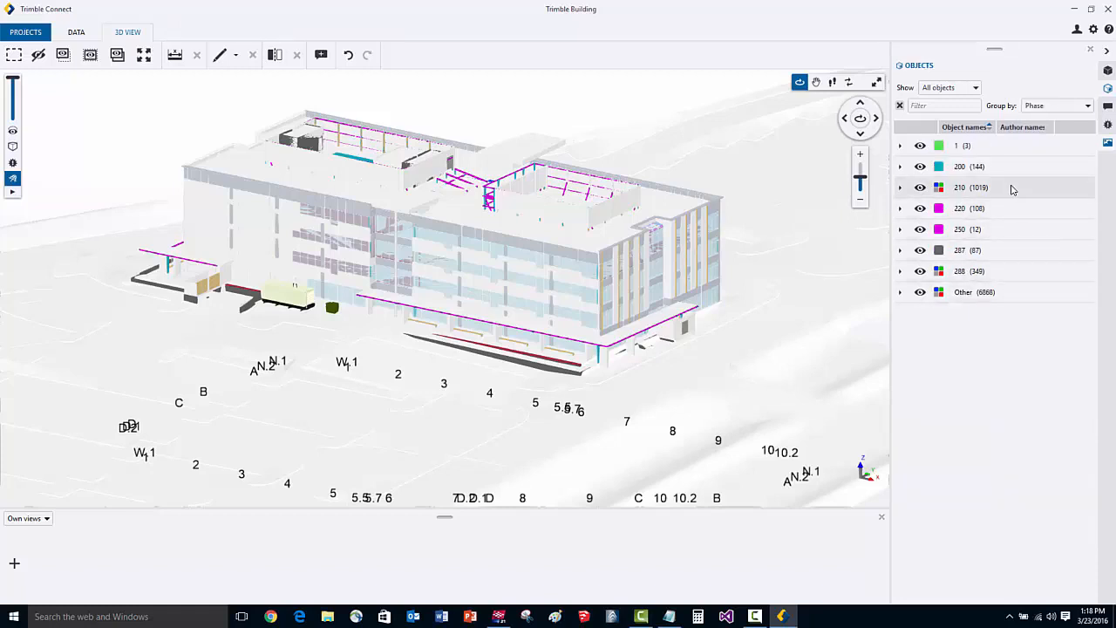
# Show only the phase 220 objects in the 3D view, and restore the display of all objects.
pyautogui.click(1008, 212)
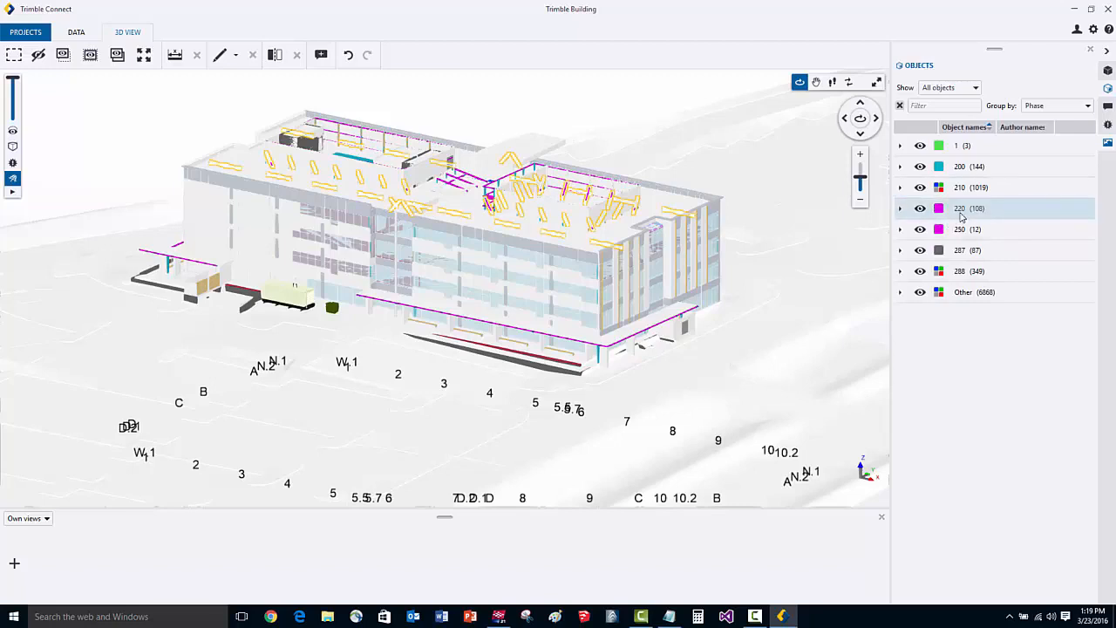
pyautogui.click(912, 212)
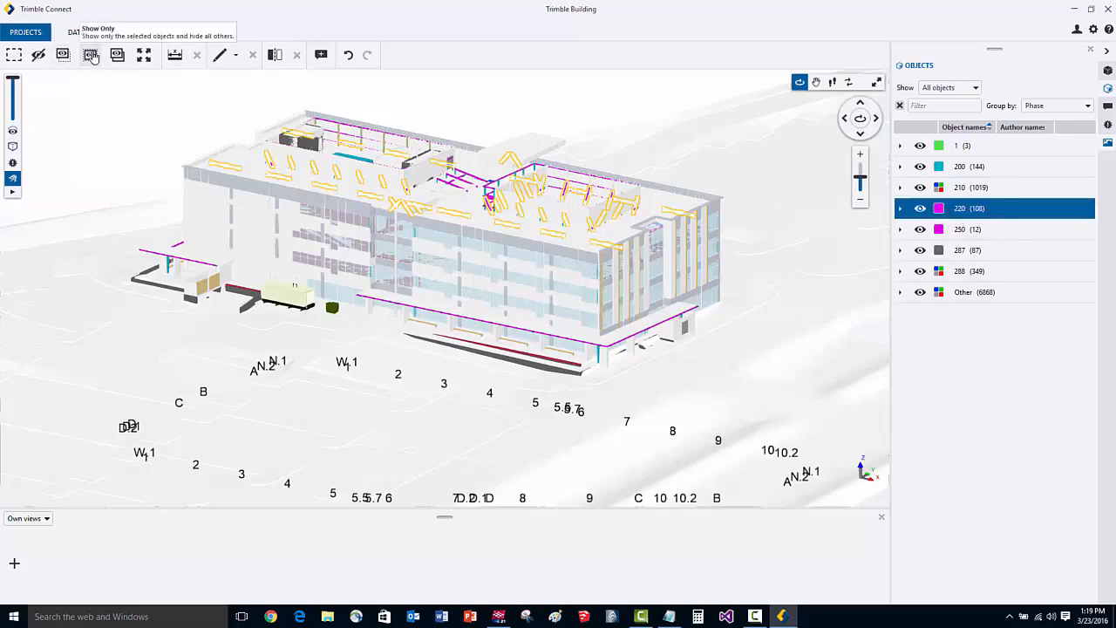
pyautogui.click(91, 55)
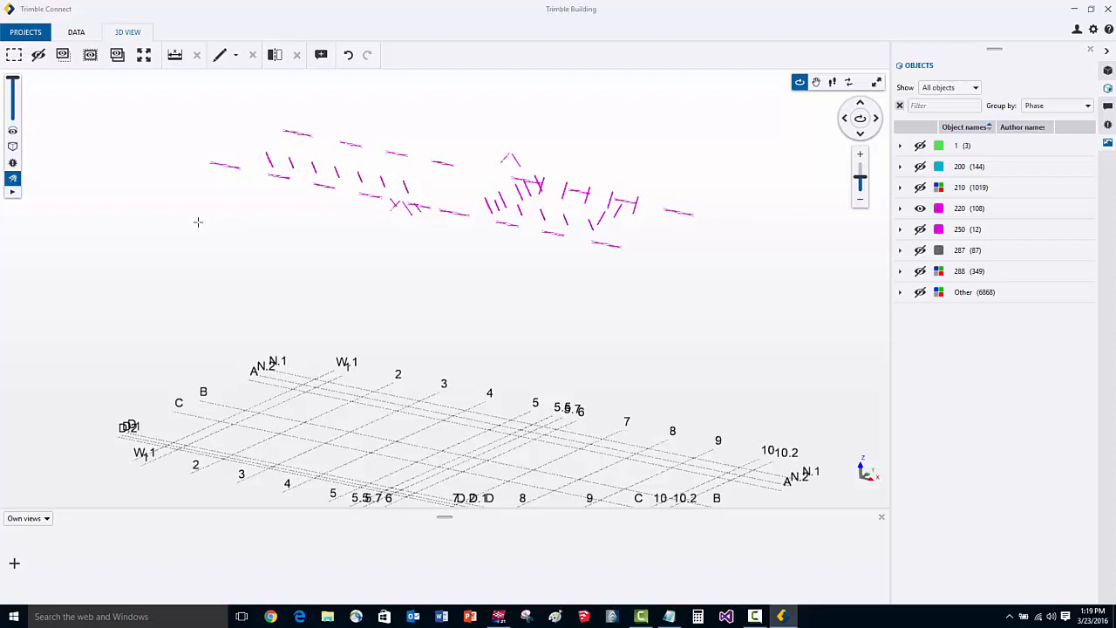
pyautogui.click(116, 55)
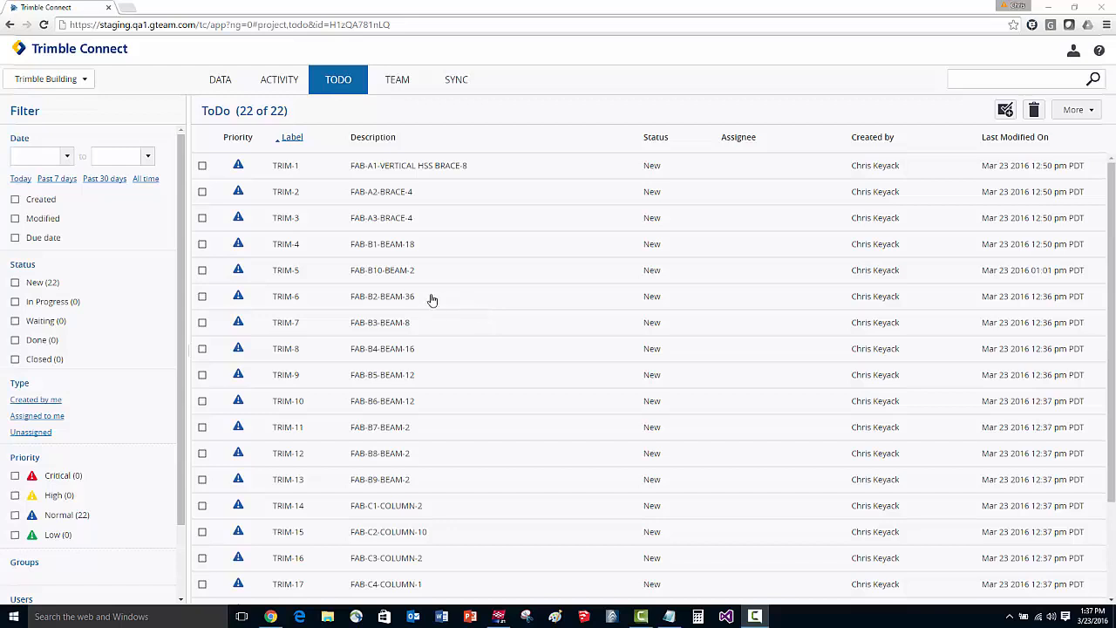
# In Trimble Connect for web, view the B10 - BEAM.pdf drawing attached to ToDo TRIM-5, and open the ToDo's beam model attachment.
pyautogui.click(201, 271)
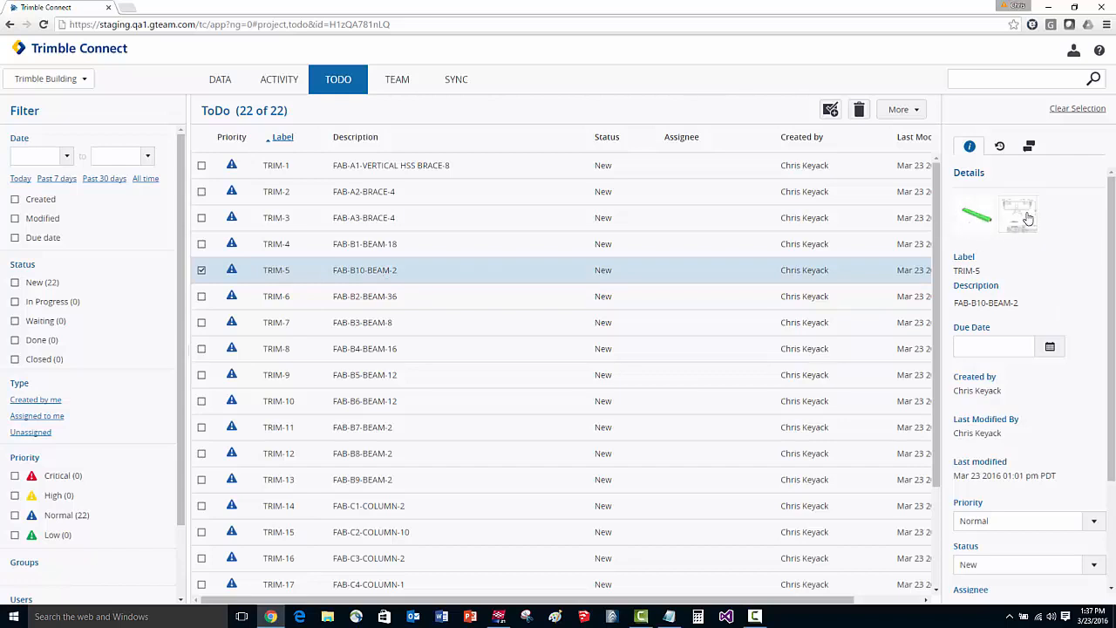
pyautogui.click(1003, 246)
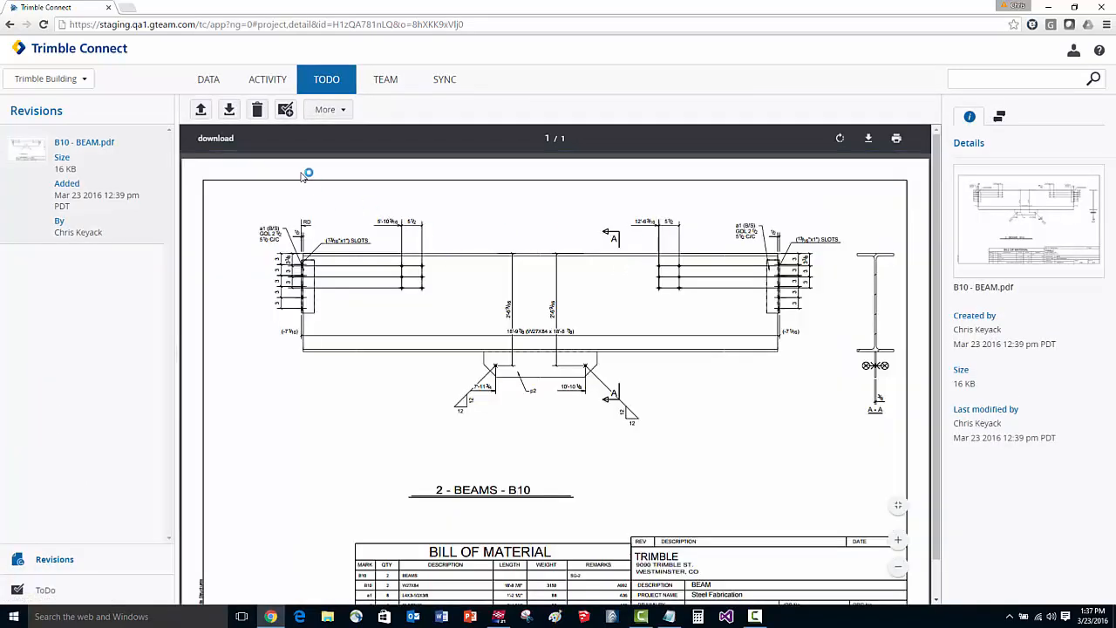
pyautogui.click(328, 78)
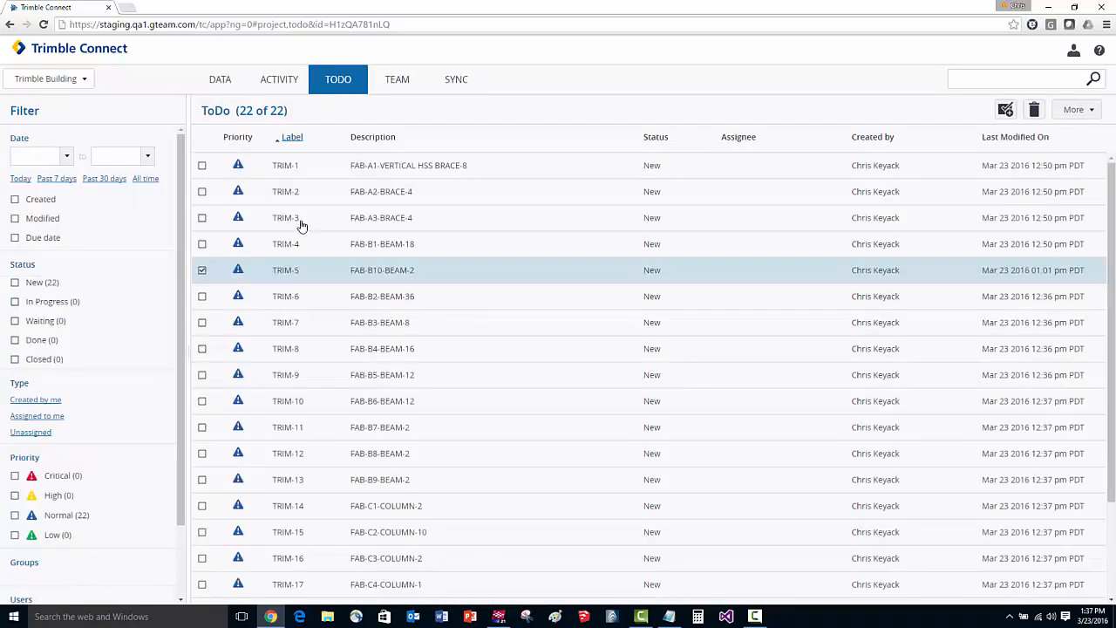
pyautogui.click(202, 271)
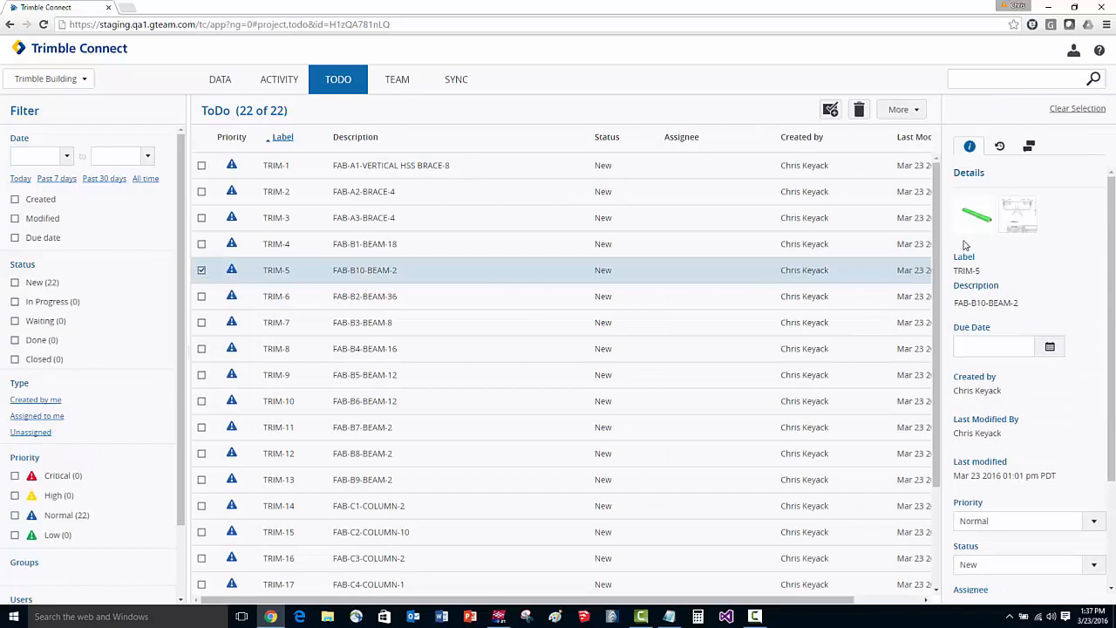
pyautogui.click(976, 220)
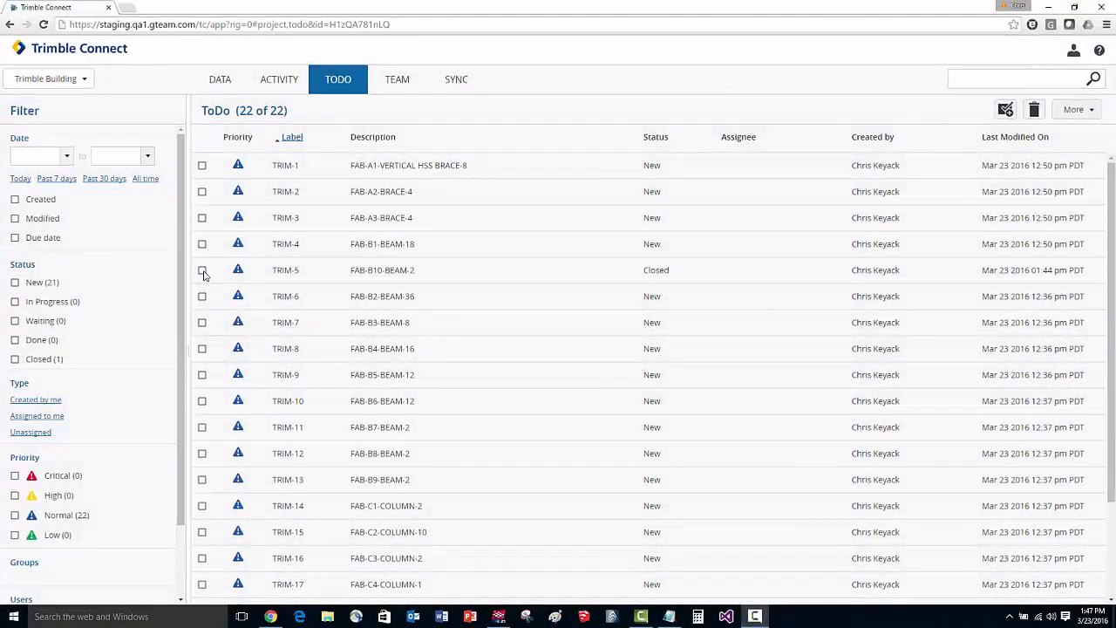
# Review the details of the closed ToDo TRIM-5 and export the ToDo list to Excel.
pyautogui.click(202, 271)
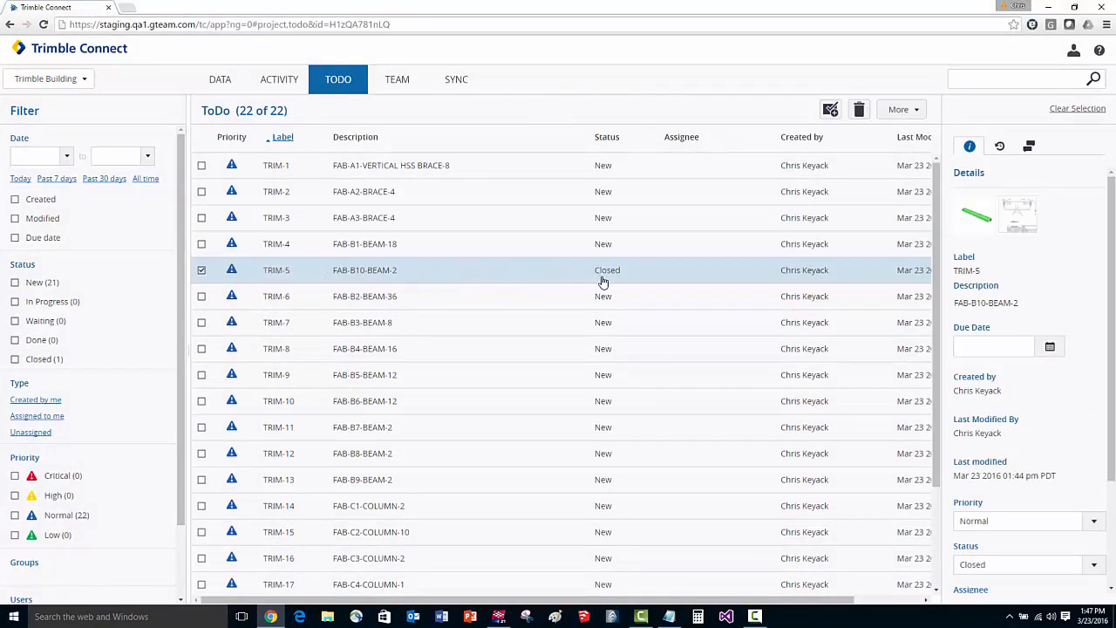
pyautogui.click(901, 111)
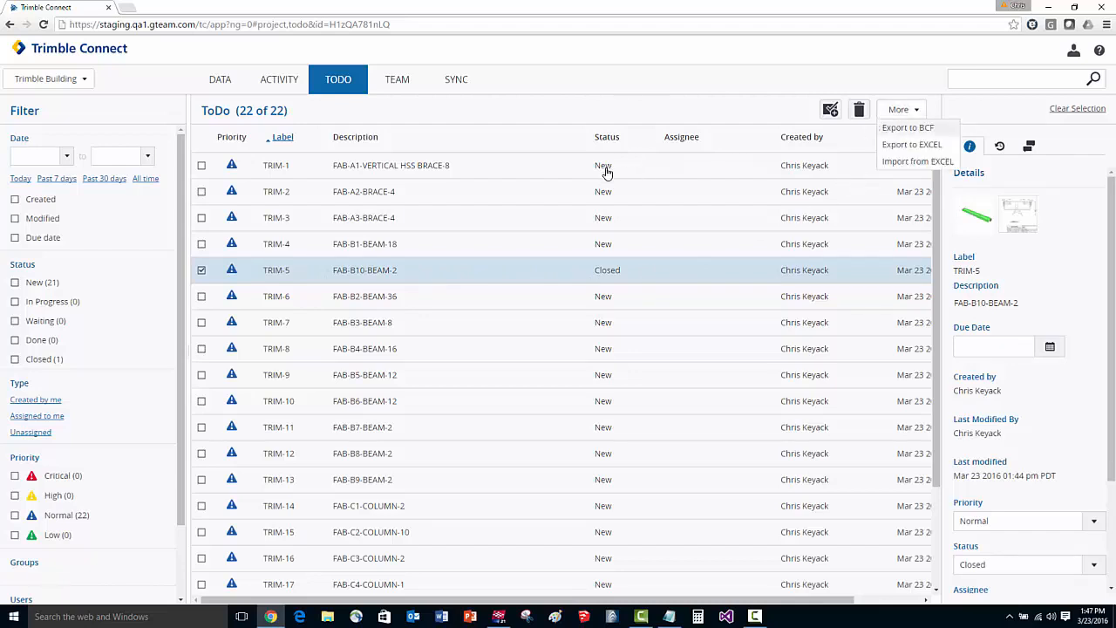
pyautogui.click(917, 149)
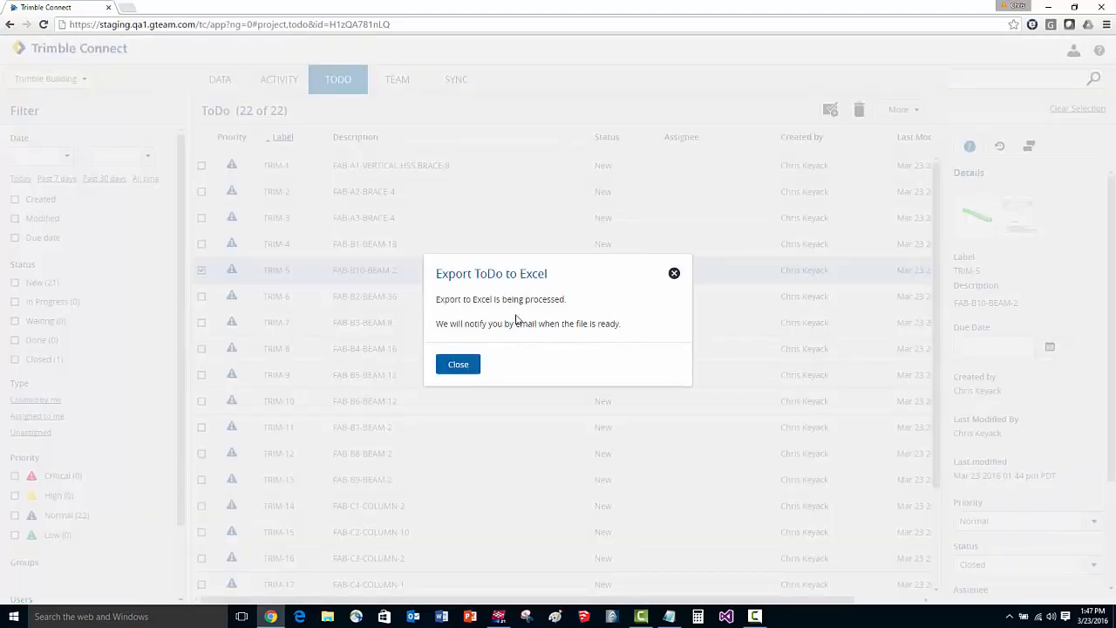
pyautogui.click(458, 364)
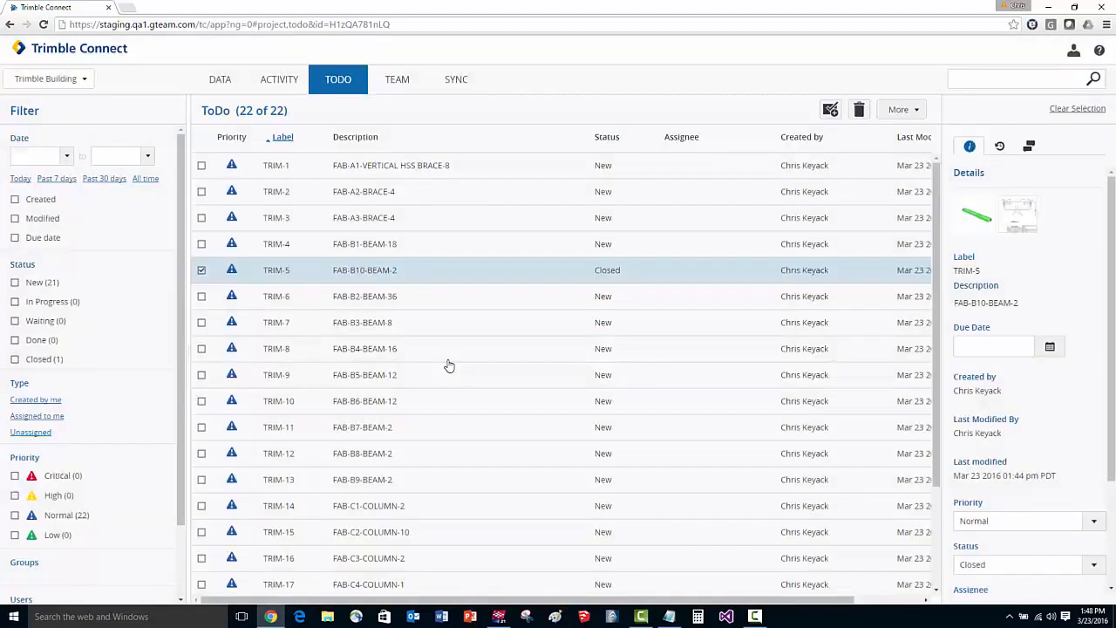